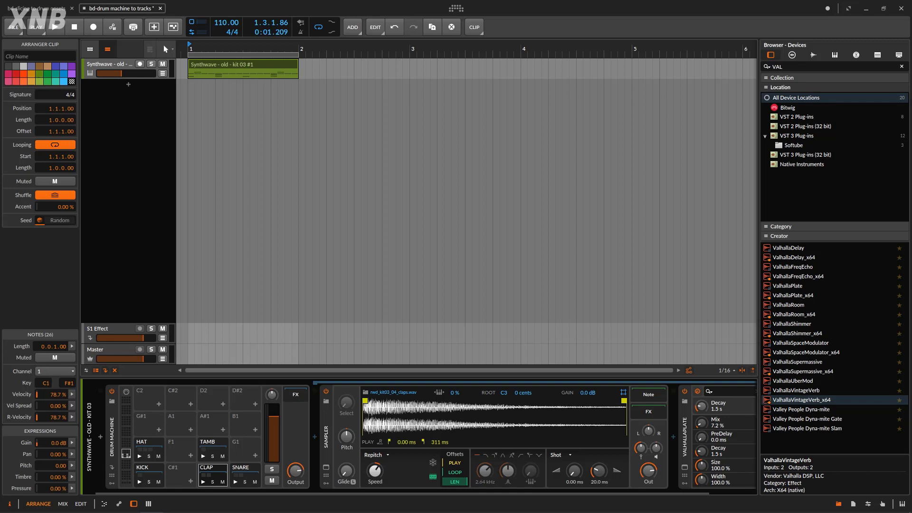
# Enlarge the Synthwave kit track's row height and audition the kit briefly before stopping
pyautogui.rightClick(132, 65)
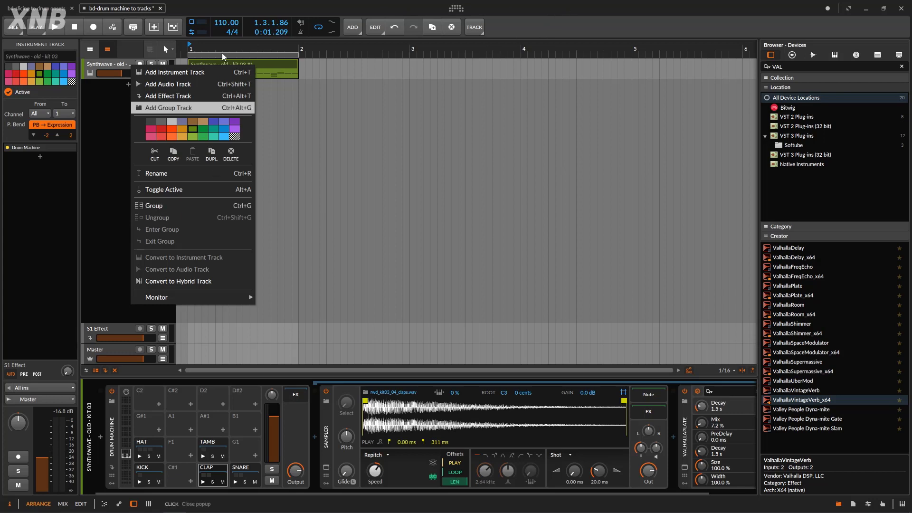
pyautogui.click(99, 61)
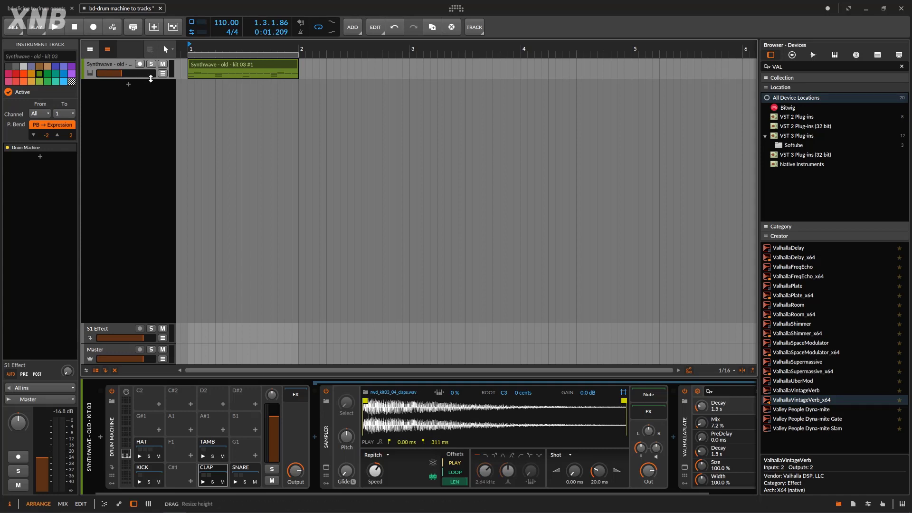
pyautogui.moveTo(150, 79); pyautogui.dragTo(151, 107)
pyautogui.click(56, 28)
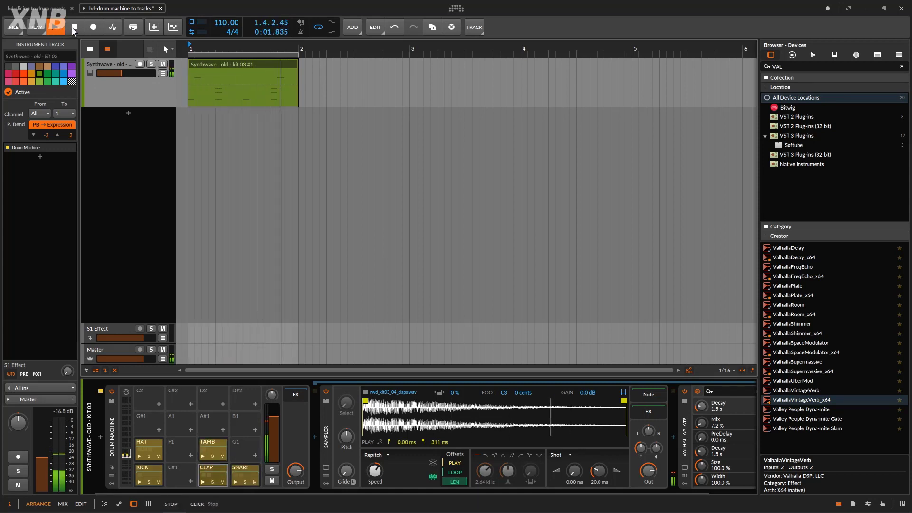
pyautogui.click(73, 27)
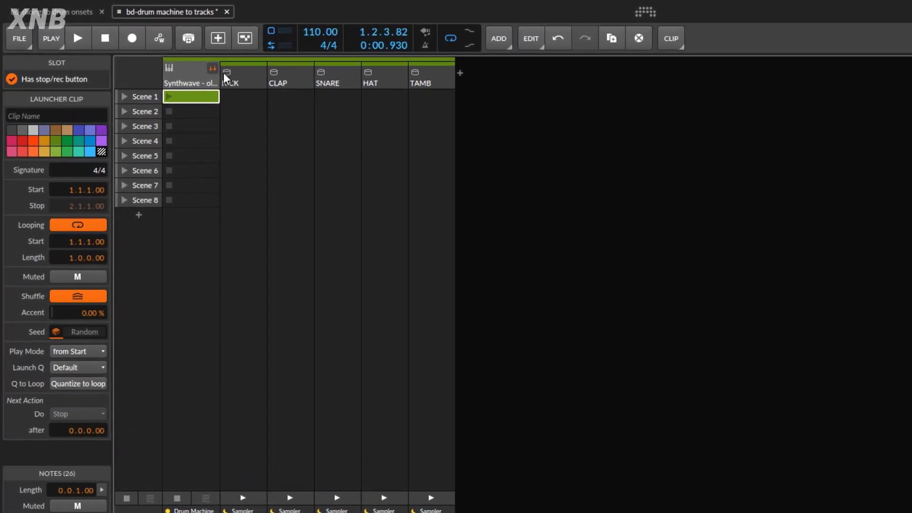
# Expand the Synthwave group in the Mix view to show its KICK, CLAP, SNARE, HAT, TAMB channels, then play
pyautogui.hotkey('ctrl', 'z')
pyautogui.hotkey('ctrl', 'shift', 'z')
pyautogui.hotkey('ctrl', 'z')
pyautogui.hotkey('ctrl', 'shift', 'z')
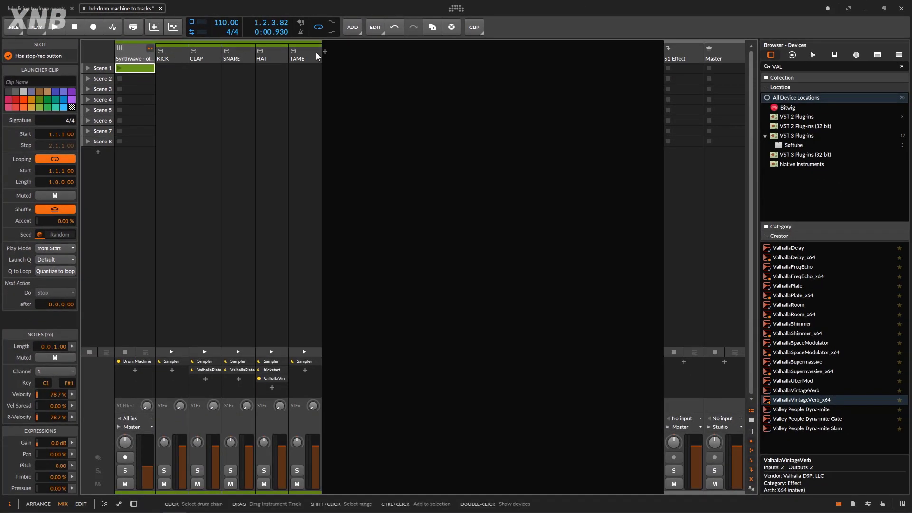
pyautogui.press('space')
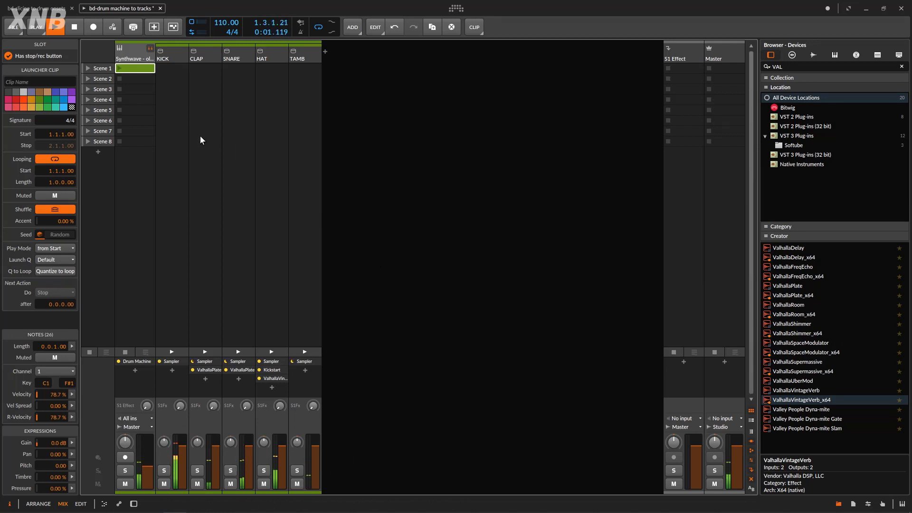
# Return to Arrange with the mixer panel showing the unfolded drum channels, stop, and select the kit track
pyautogui.click(150, 47)
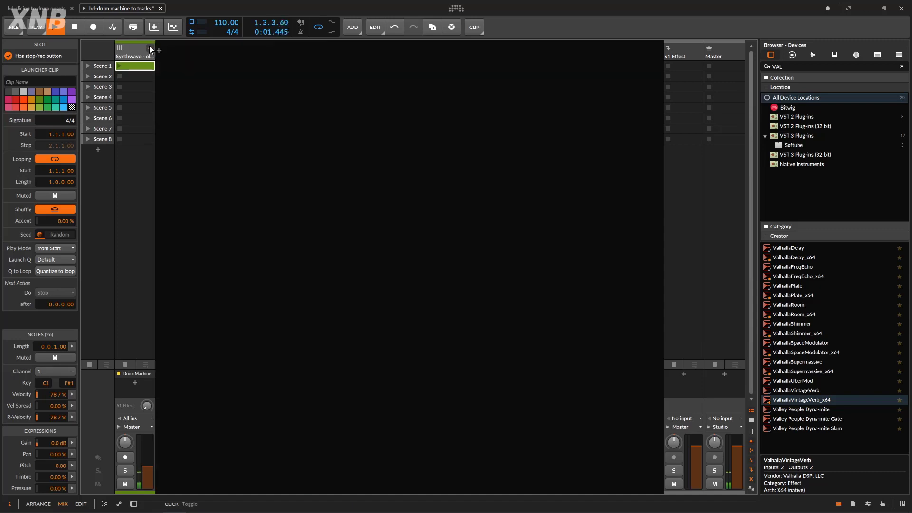
pyautogui.click(38, 504)
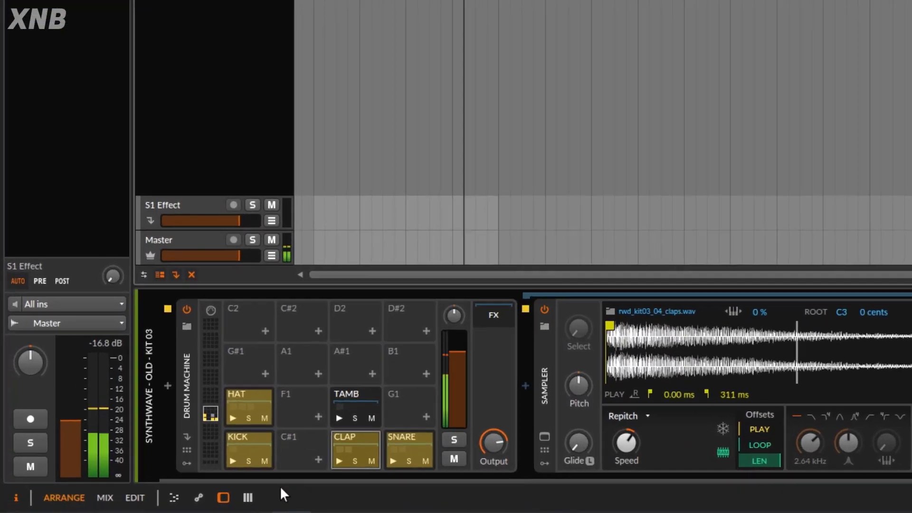
pyautogui.click(247, 497)
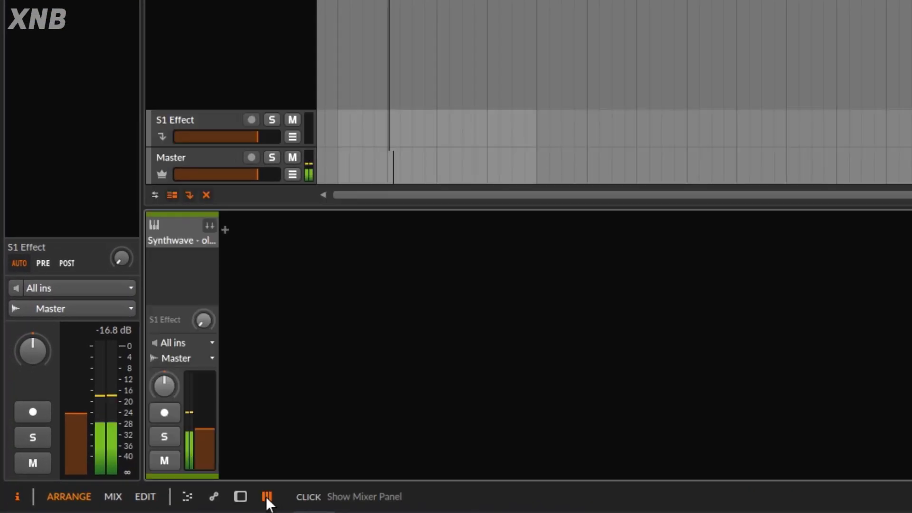
pyautogui.click(209, 224)
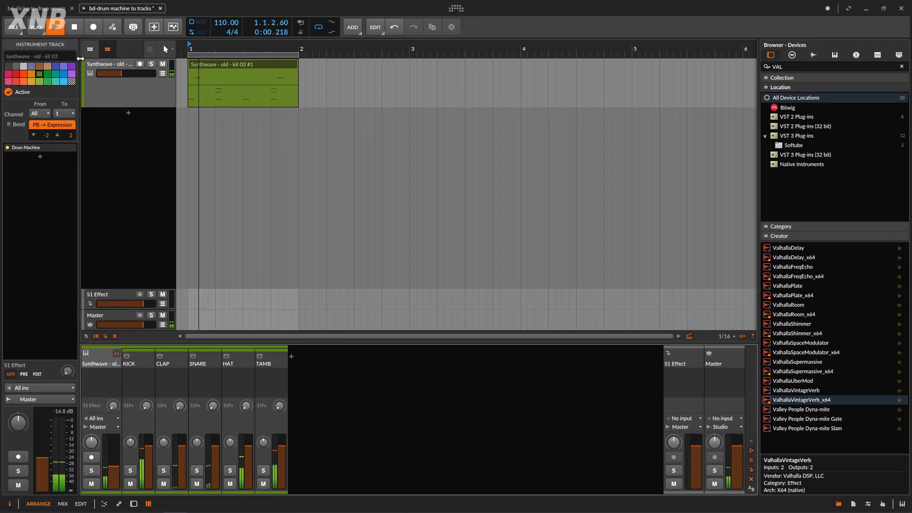
pyautogui.click(76, 27)
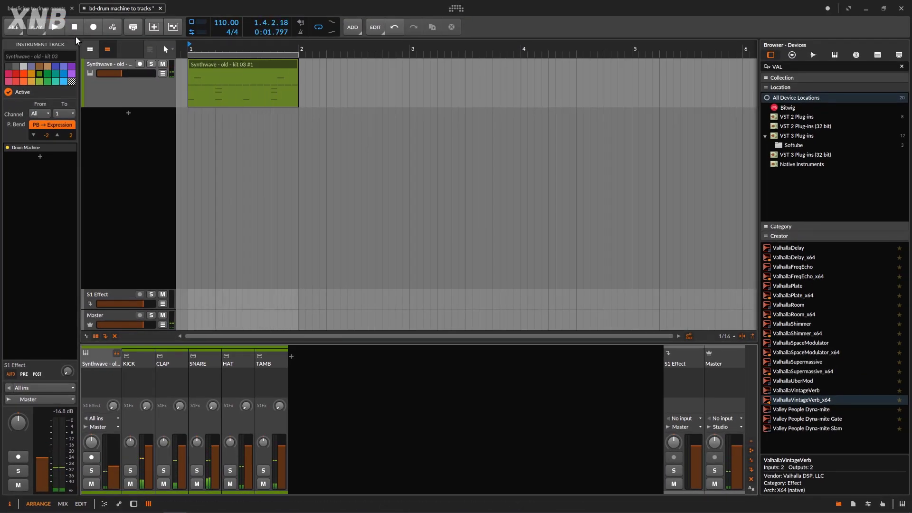
pyautogui.click(116, 101)
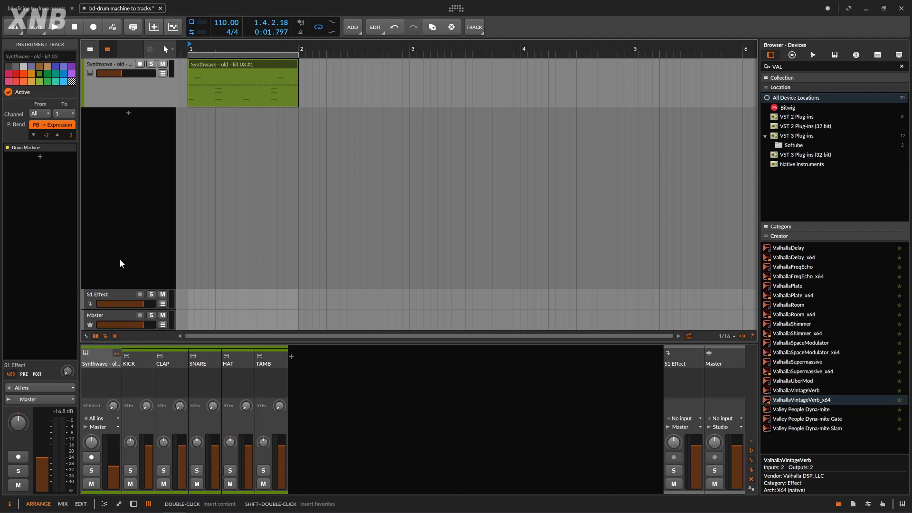
# Display the Synthwave kit's Drum Machine devices and its track inspector
pyautogui.doubleClick(134, 97)
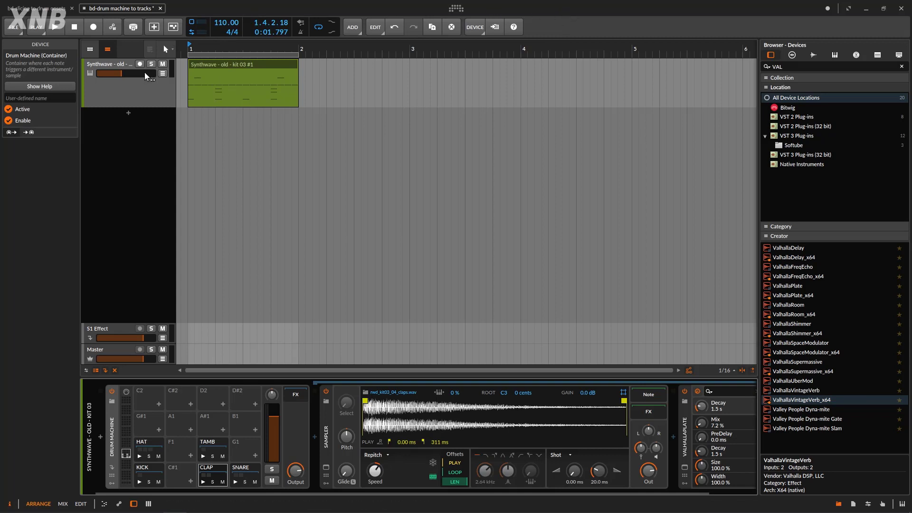
pyautogui.click(149, 90)
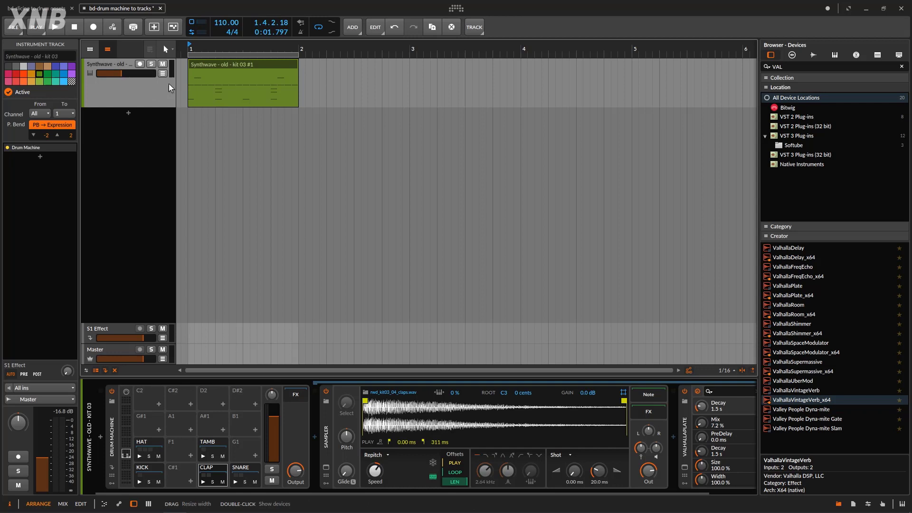
pyautogui.rightClick(135, 95)
pyautogui.click(114, 95)
pyautogui.rightClick(114, 97)
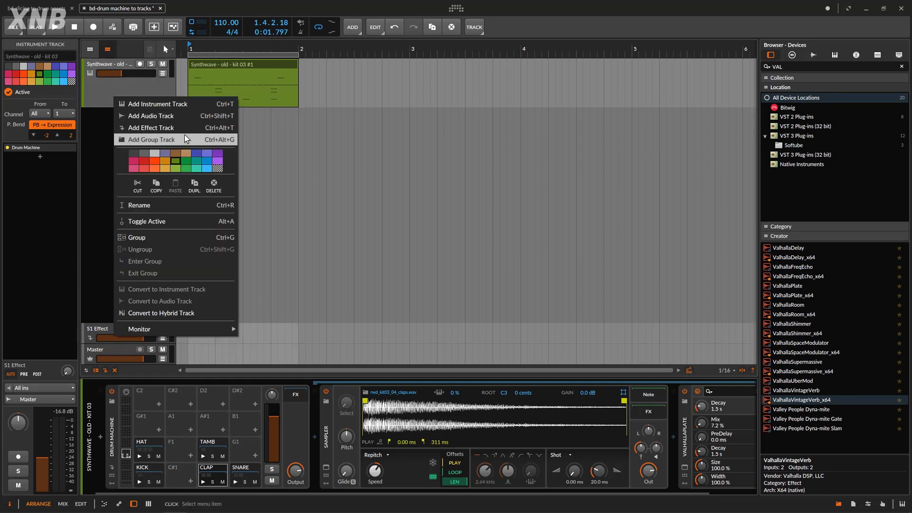
pyautogui.click(197, 189)
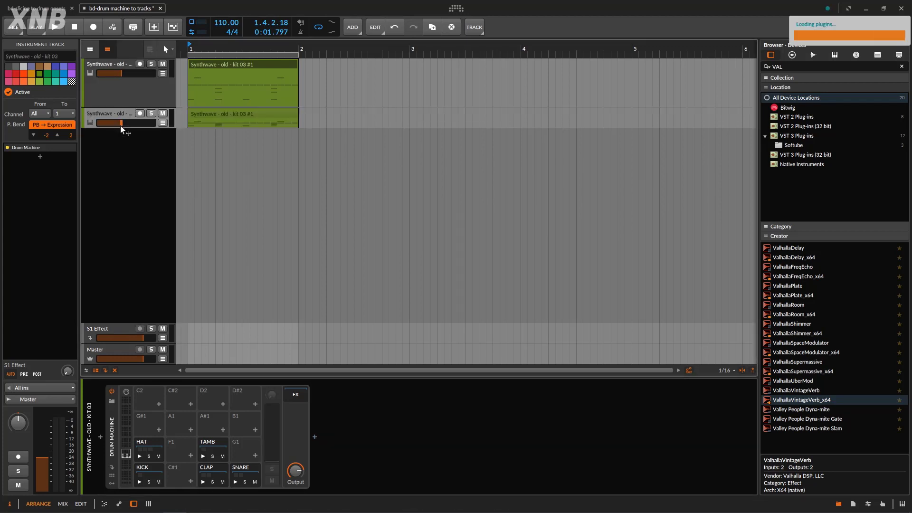
pyautogui.moveTo(138, 127); pyautogui.dragTo(138, 165)
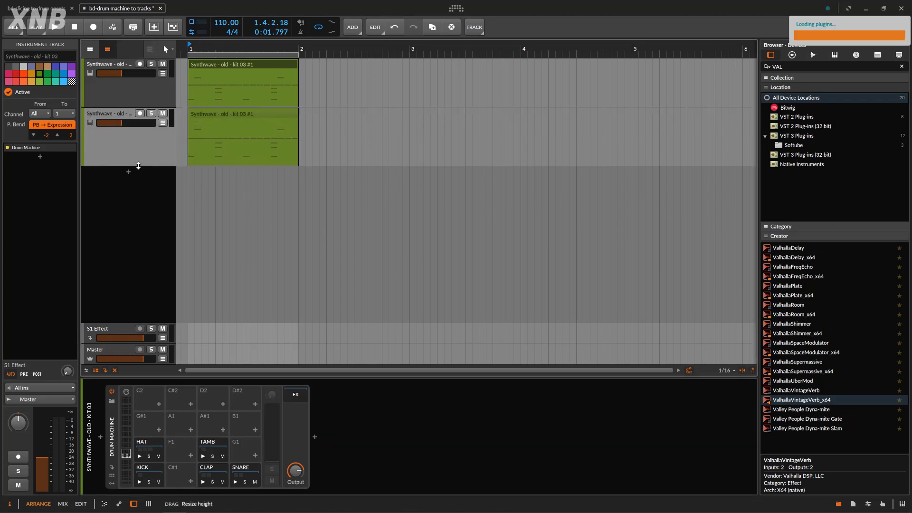
pyautogui.click(142, 446)
pyautogui.press('Delete')
pyautogui.press('Delete')
pyautogui.press('Delete')
pyautogui.press('Delete')
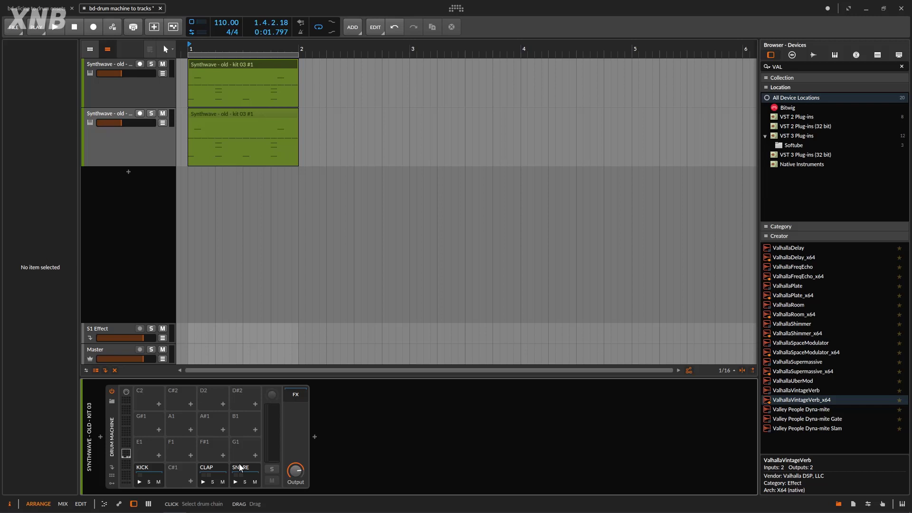
pyautogui.doubleClick(220, 117)
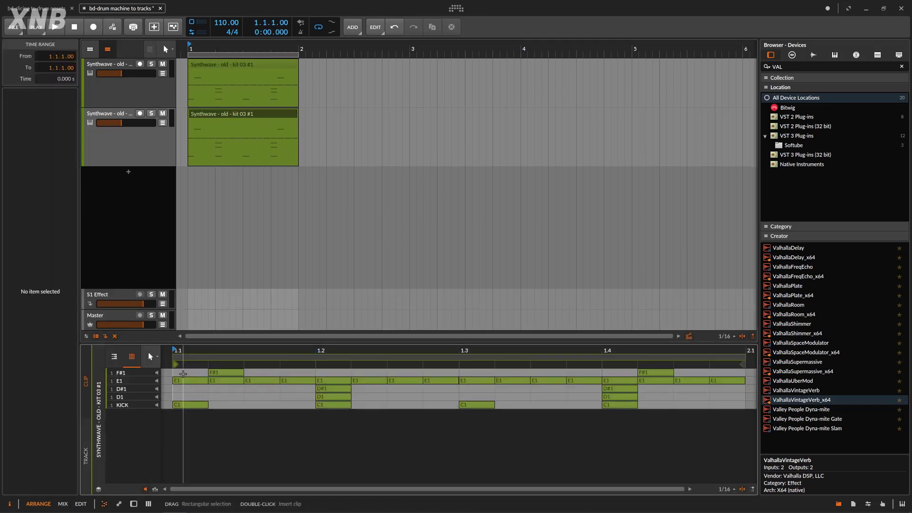
pyautogui.moveTo(184, 374); pyautogui.dragTo(755, 398)
pyautogui.press('Delete')
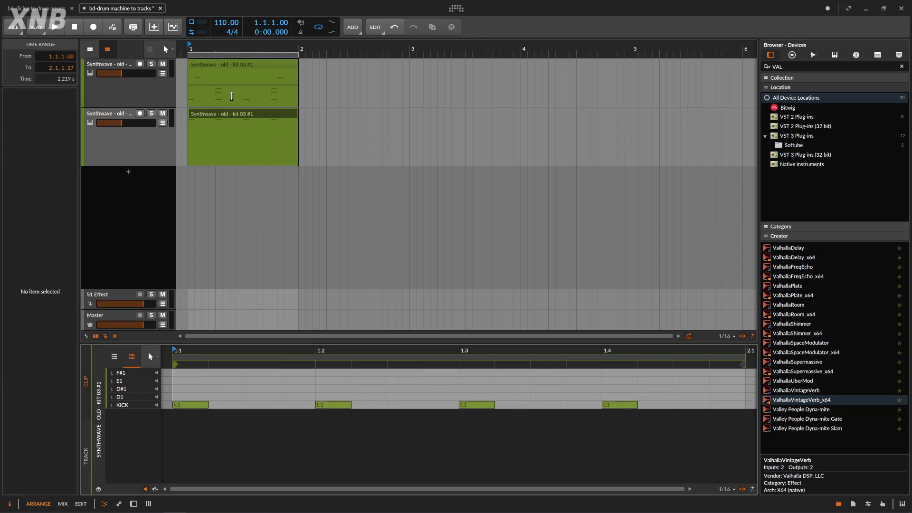
pyautogui.click(151, 117)
pyautogui.press('space')
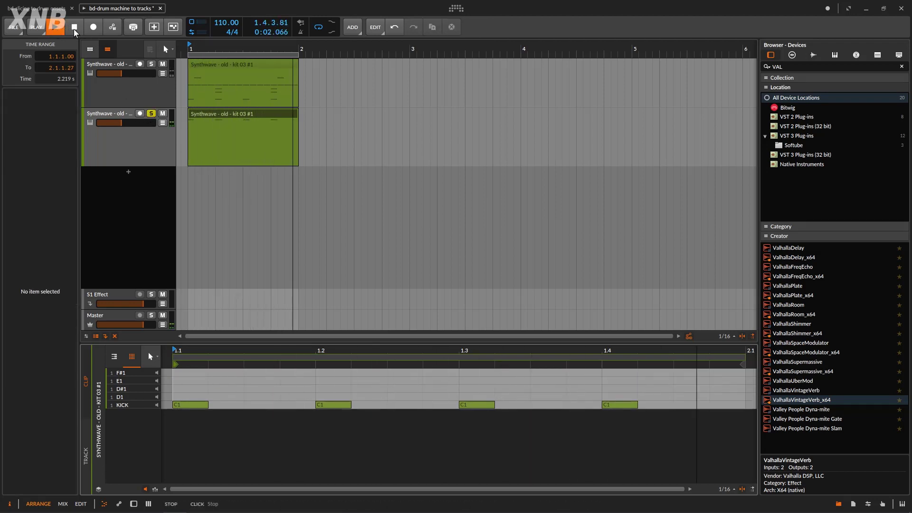
pyautogui.press('space')
pyautogui.click(126, 151)
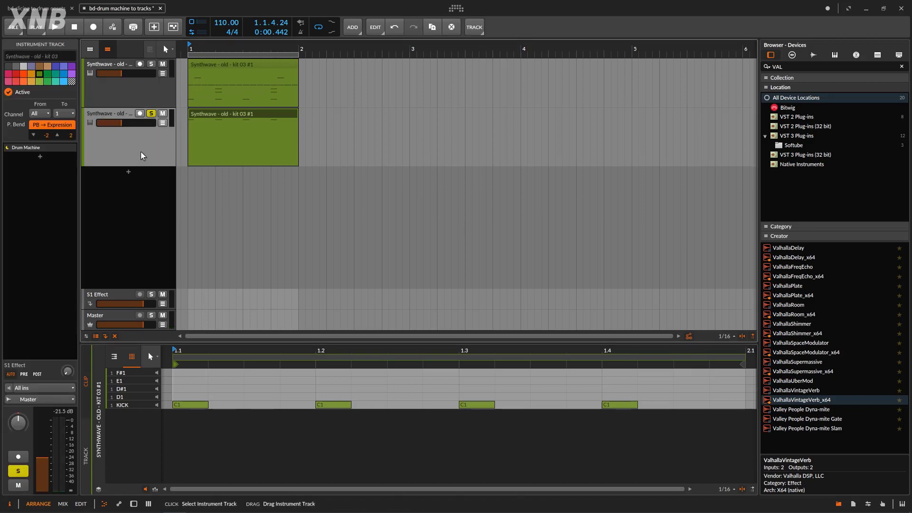
pyautogui.press('Delete')
pyautogui.doubleClick(136, 96)
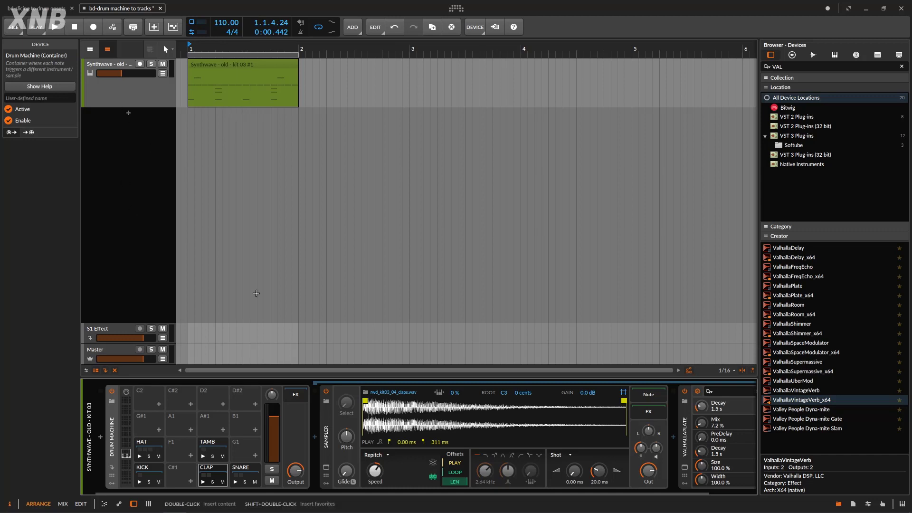
# Drag the KICK pad out of the kit into a new Drum Machine track
pyautogui.click(145, 475)
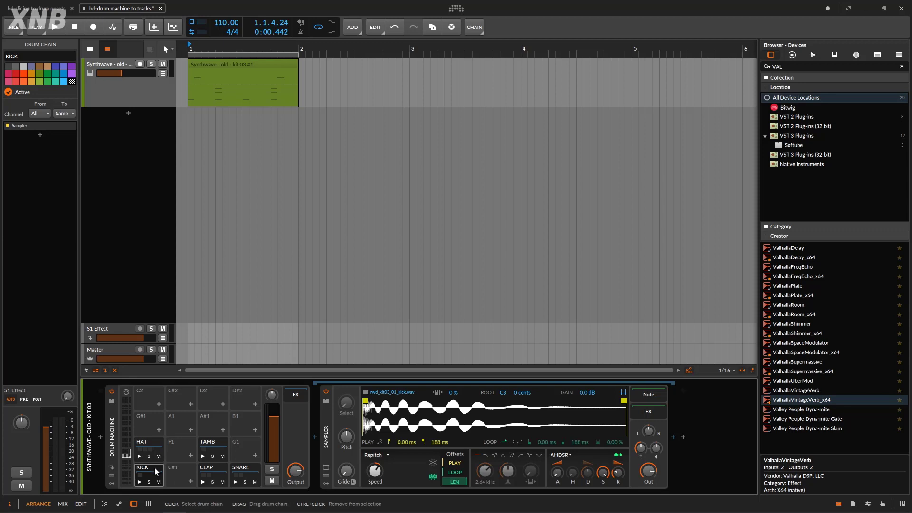
pyautogui.moveTo(154, 467); pyautogui.dragTo(148, 223)
pyautogui.moveTo(122, 118); pyautogui.dragTo(121, 114)
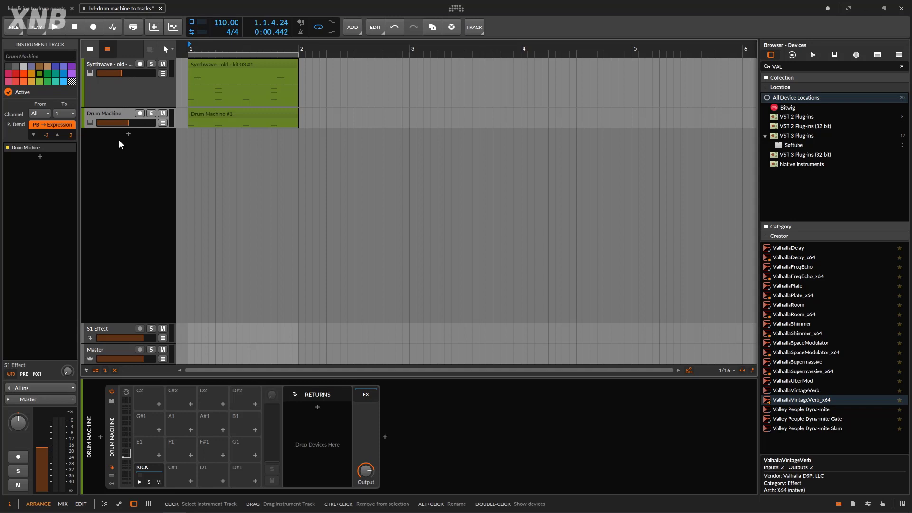
# Solo the new Drum Machine track and audition its Drum Machine #1 kick clip
pyautogui.click(153, 469)
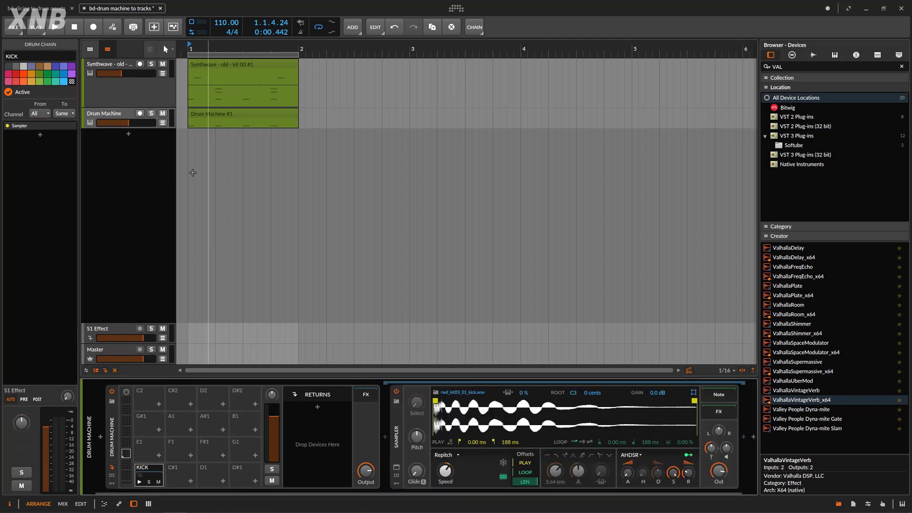
pyautogui.click(151, 113)
pyautogui.click(211, 125)
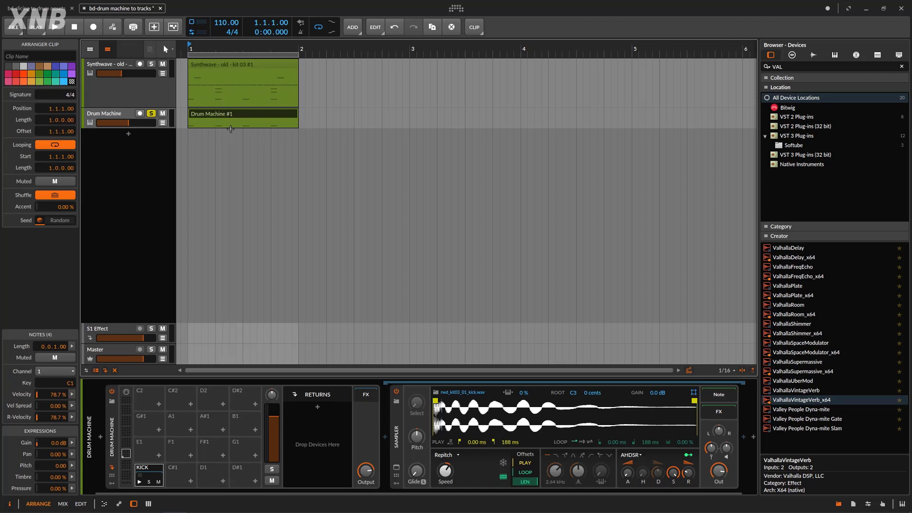
pyautogui.click(49, 26)
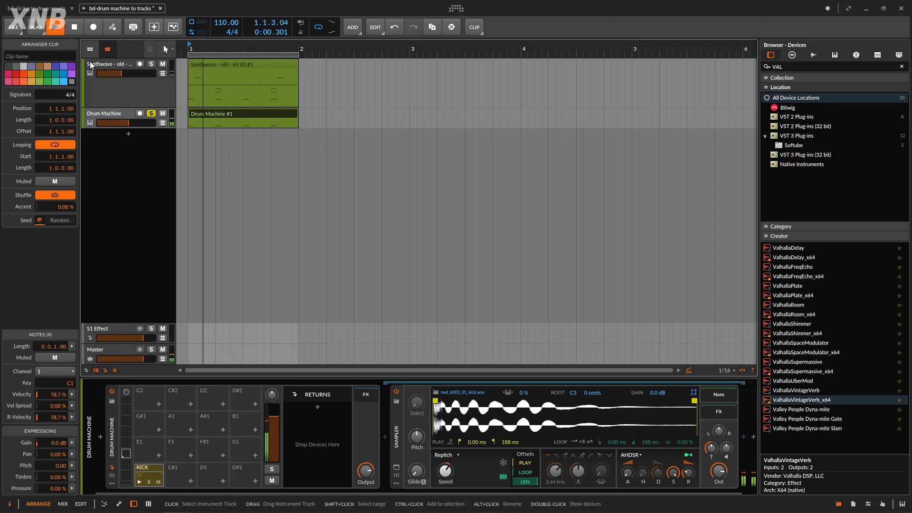
pyautogui.click(75, 27)
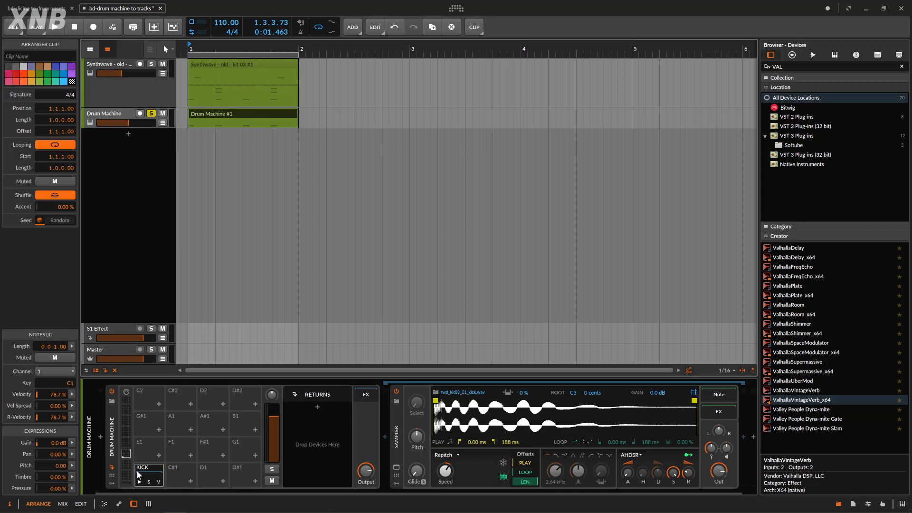
# Move the kick Sampler ahead of the Drum Machine and delete the Drum Machine
pyautogui.click(398, 421)
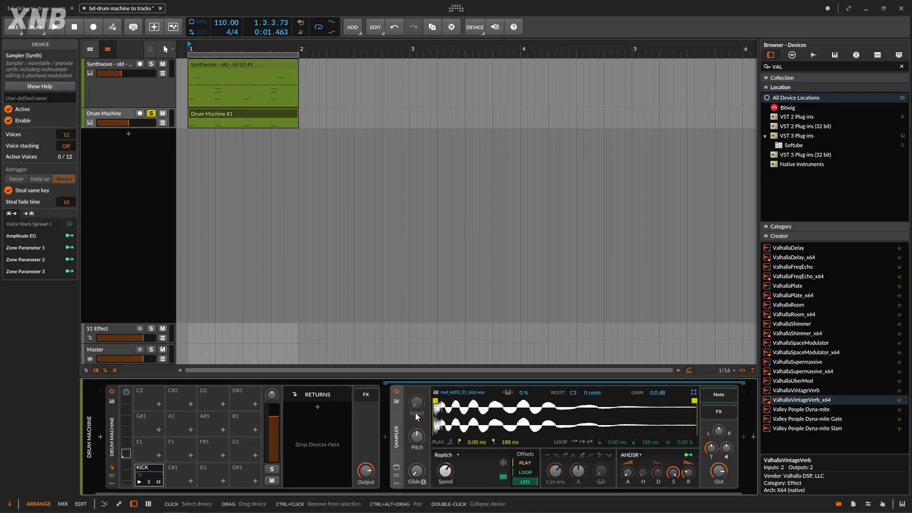
pyautogui.moveTo(398, 414); pyautogui.dragTo(101, 430)
pyautogui.click(476, 421)
pyautogui.press('Delete')
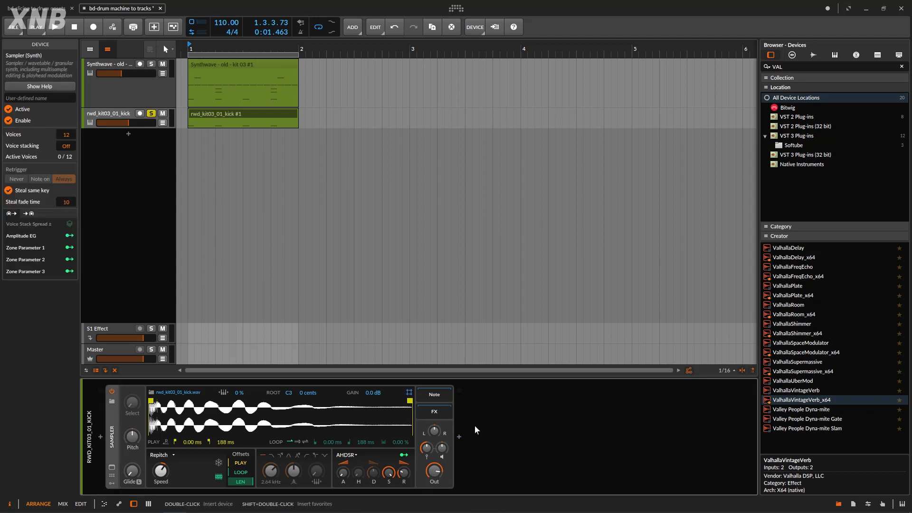
# Audition the result, then select the rwd_kit03_01_kick track
pyautogui.click(53, 27)
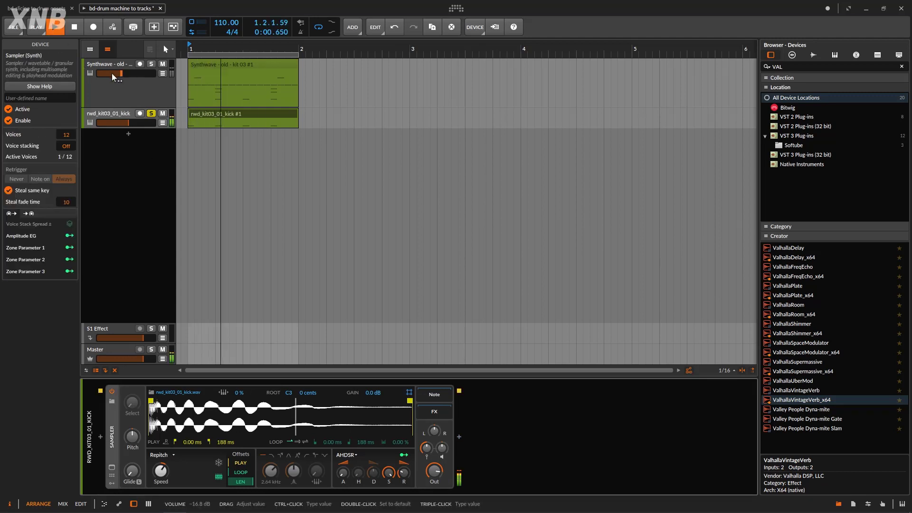
pyautogui.click(73, 27)
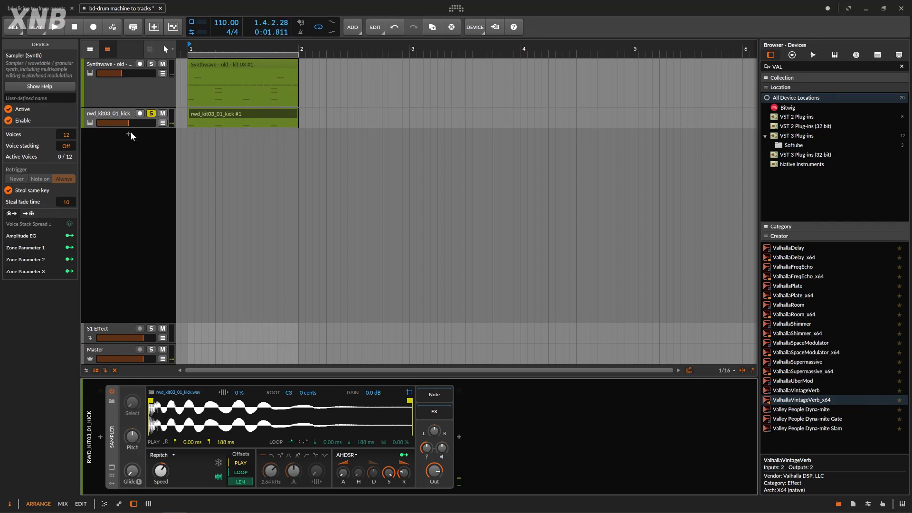
pyautogui.click(113, 116)
# Replace the old kick track by dragging the kick pad's Sampler into a new rwd_kit03_01_kick track, then audition
pyautogui.press('Delete')
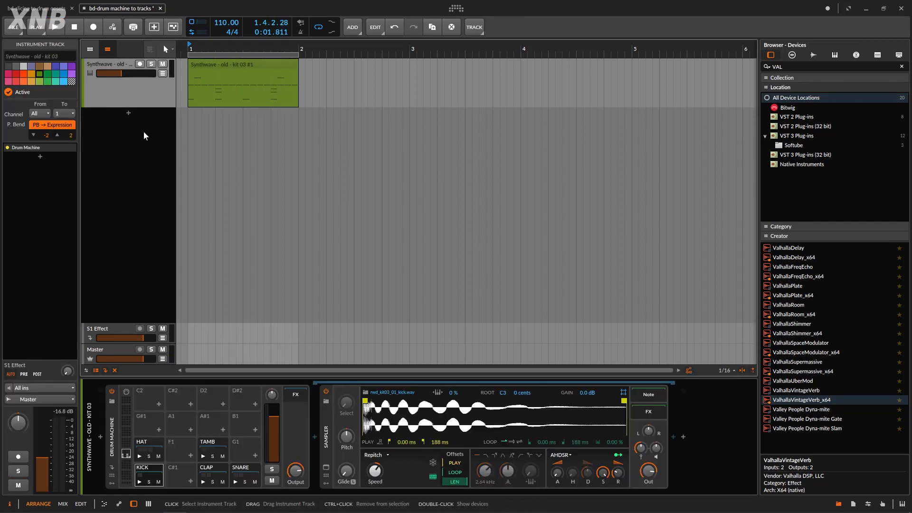
pyautogui.click(327, 436)
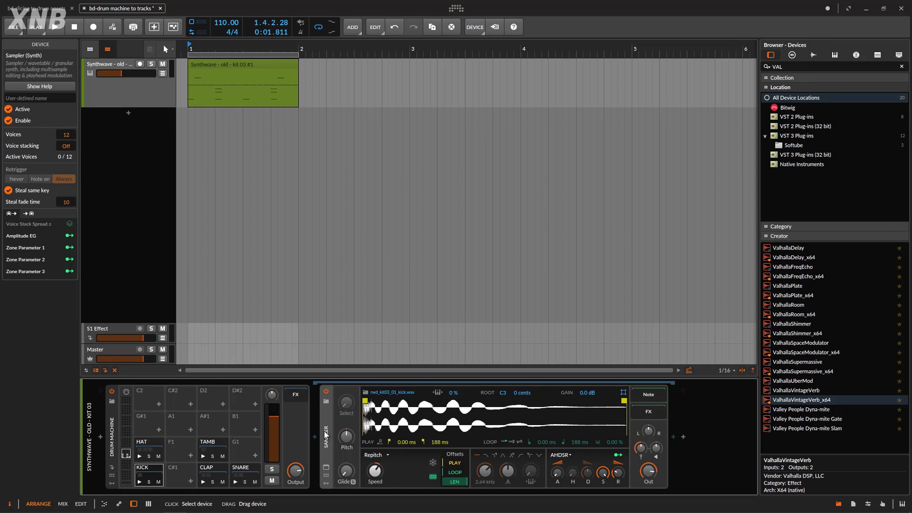
pyautogui.moveTo(327, 436); pyautogui.dragTo(119, 116)
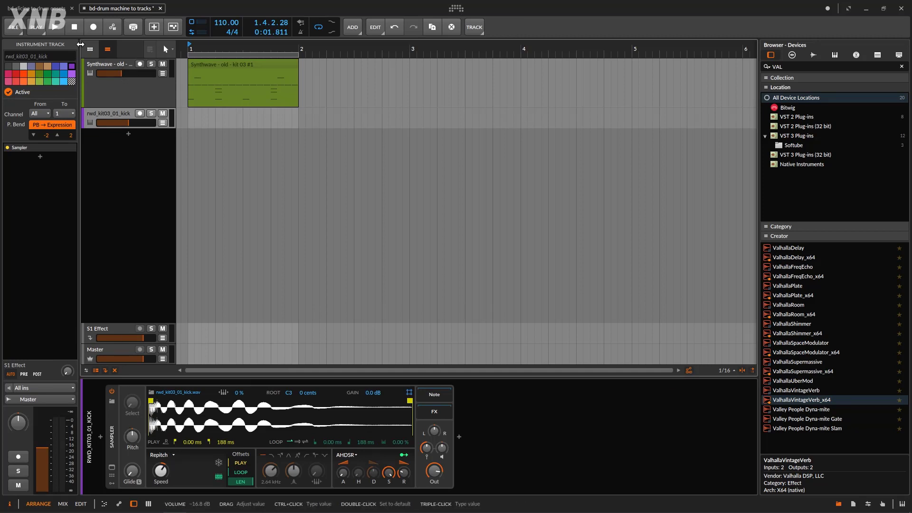
pyautogui.click(51, 27)
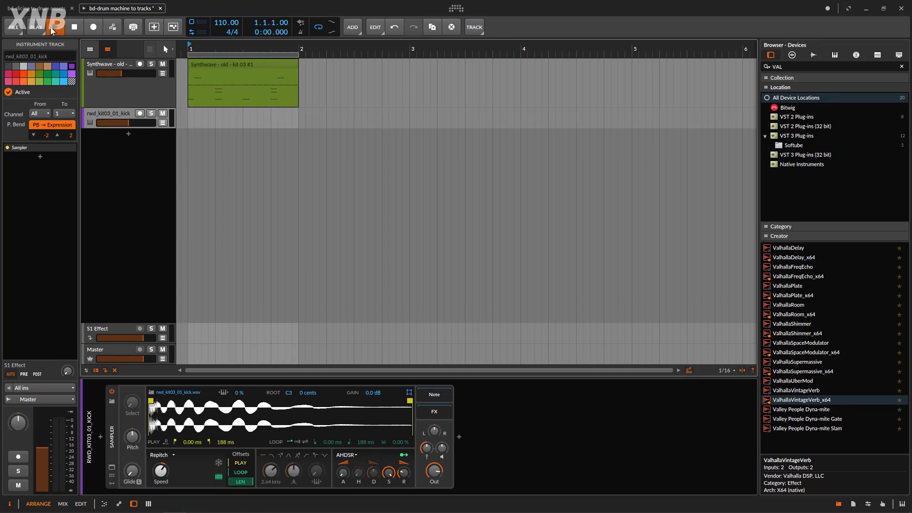
pyautogui.click(75, 28)
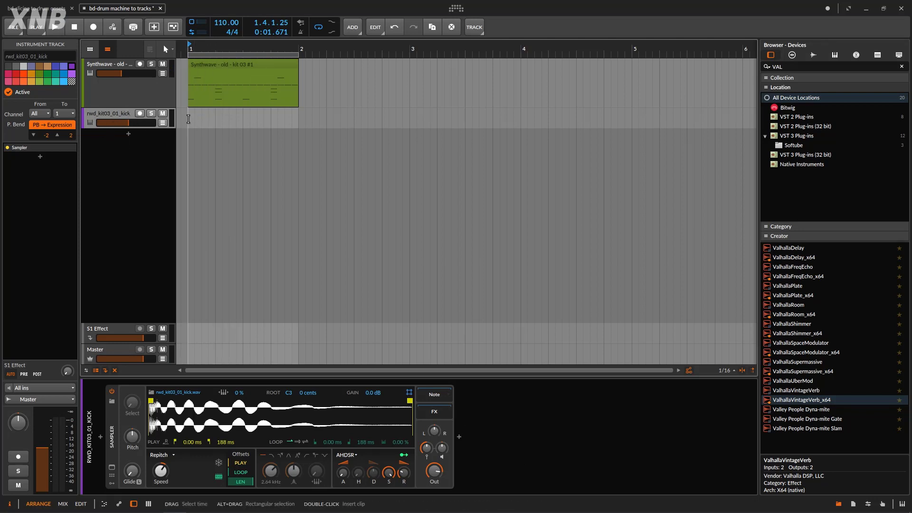
# Copy the Synthwave clip onto the kick track and delete every note except the C1 kicks
pyautogui.moveTo(188, 119); pyautogui.dragTo(274, 120)
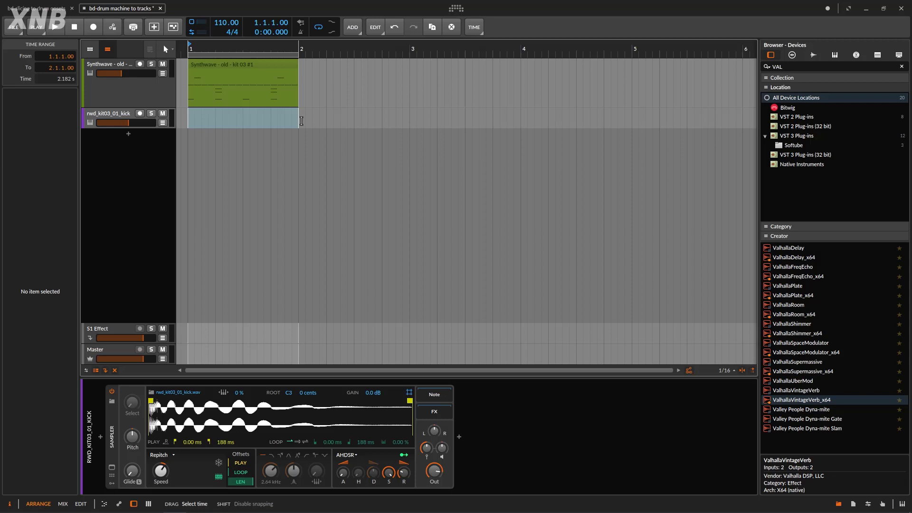
pyautogui.click(270, 60)
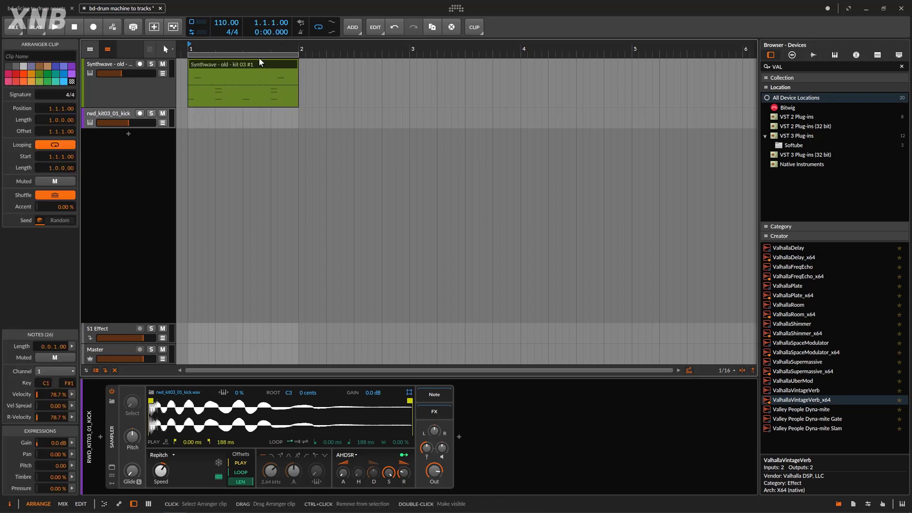
pyautogui.moveTo(260, 62); pyautogui.dragTo(263, 118)
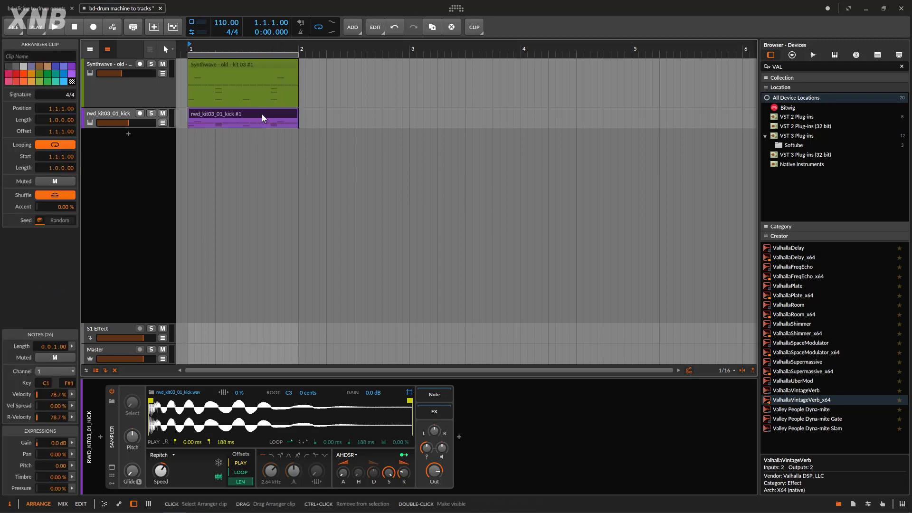
pyautogui.doubleClick(263, 117)
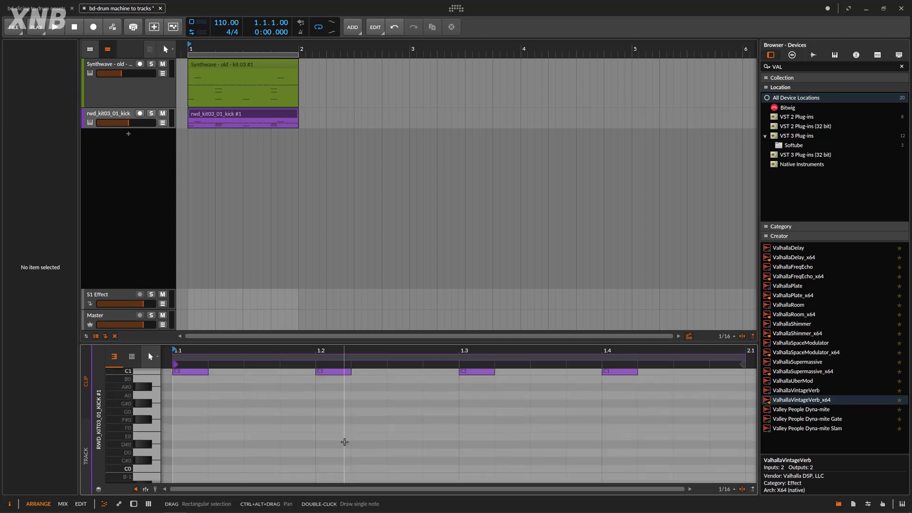
pyautogui.scroll(3, 345, 442)
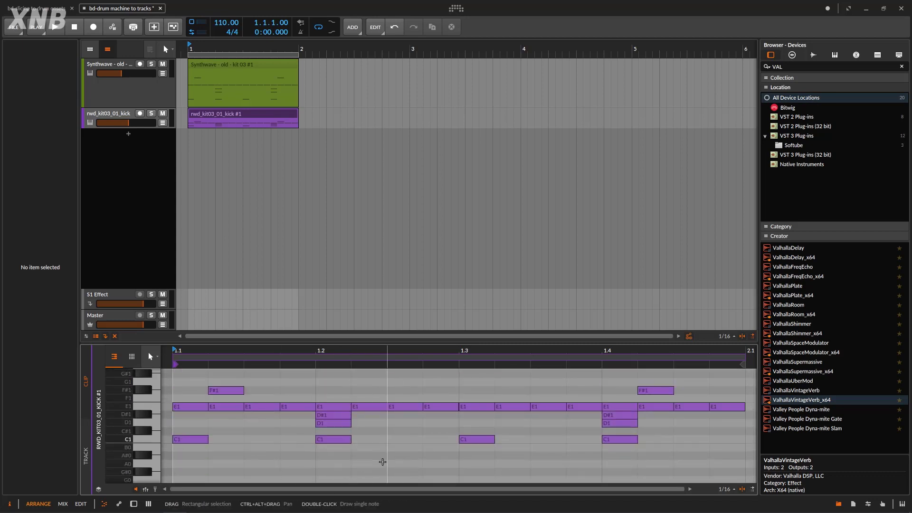
pyautogui.moveTo(192, 377); pyautogui.dragTo(710, 425)
pyautogui.press('Delete')
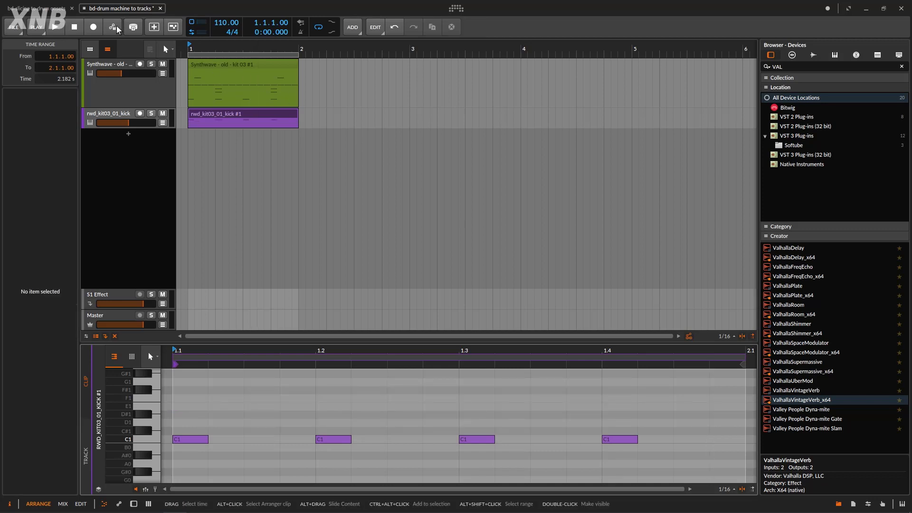
# Audition the soloed kick track, then delete it and show the Synthwave Drum Machine again
pyautogui.click(57, 32)
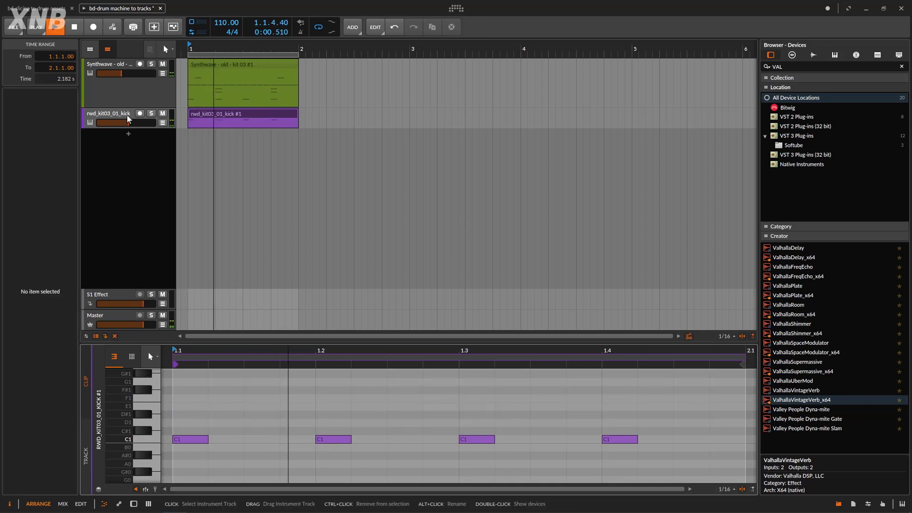
pyautogui.click(151, 113)
pyautogui.click(125, 93)
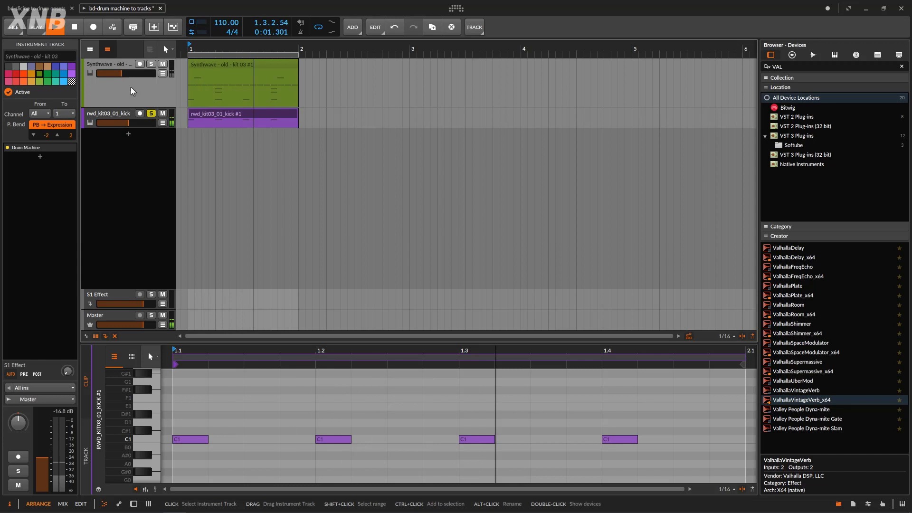
pyautogui.press('space')
pyautogui.click(117, 113)
pyautogui.press('Delete')
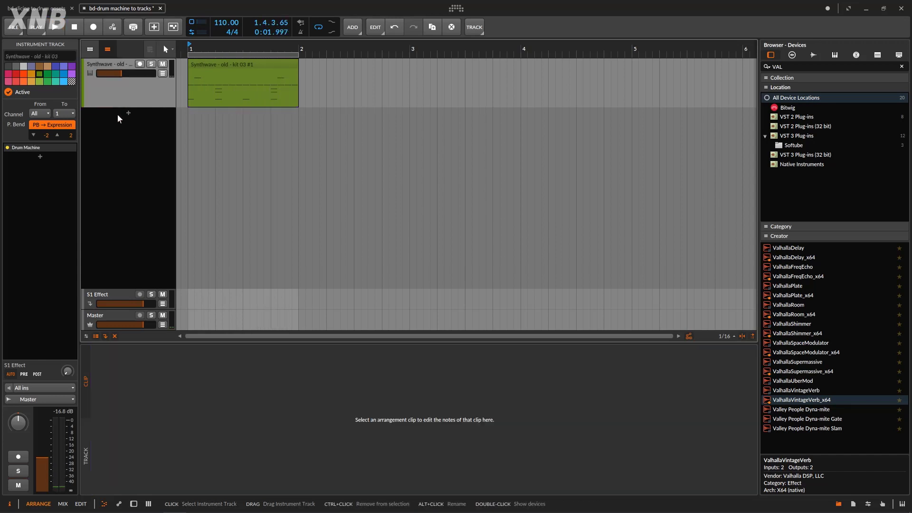
pyautogui.doubleClick(142, 92)
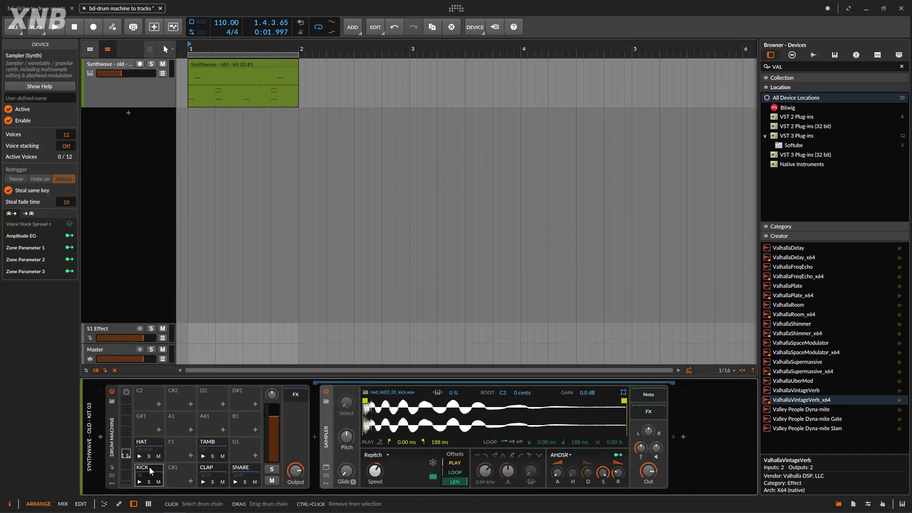
# Pull the KICK pad into its own track, keeping only the kick Sampler
pyautogui.moveTo(150, 471); pyautogui.dragTo(124, 121)
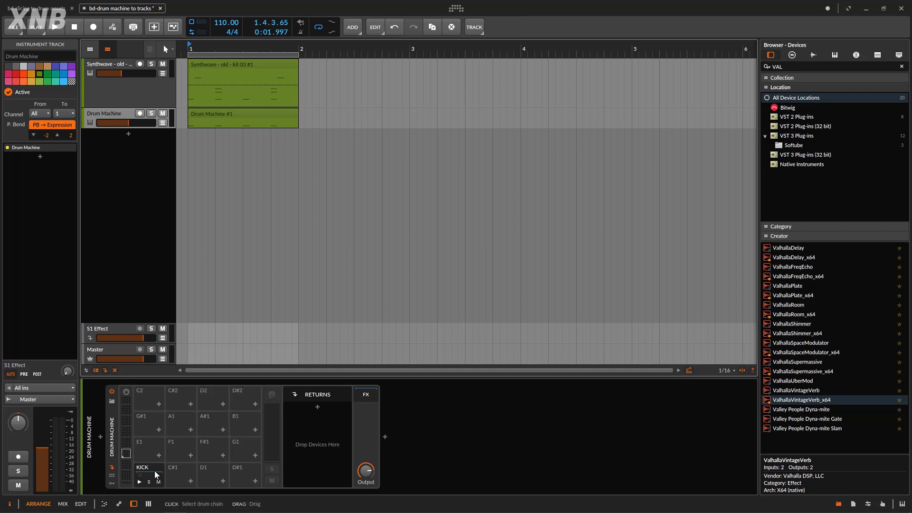
pyautogui.click(156, 474)
pyautogui.click(455, 423)
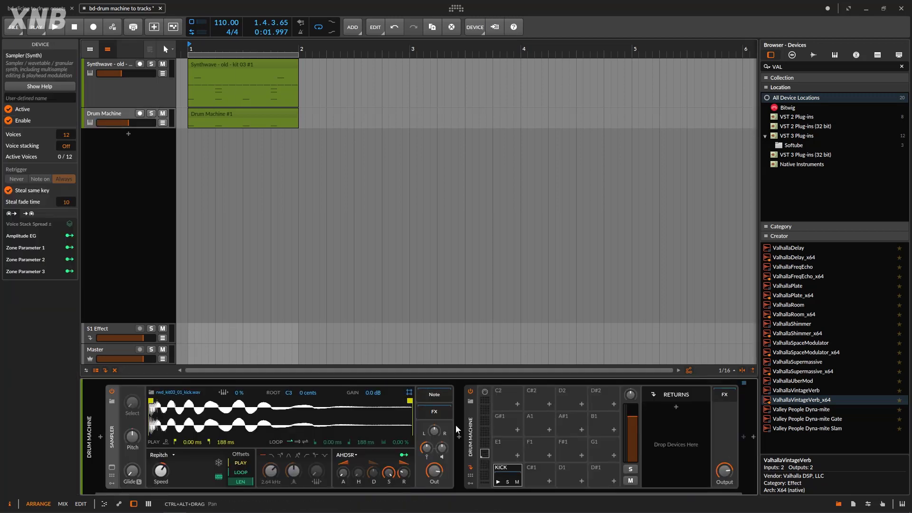
pyautogui.press('Delete')
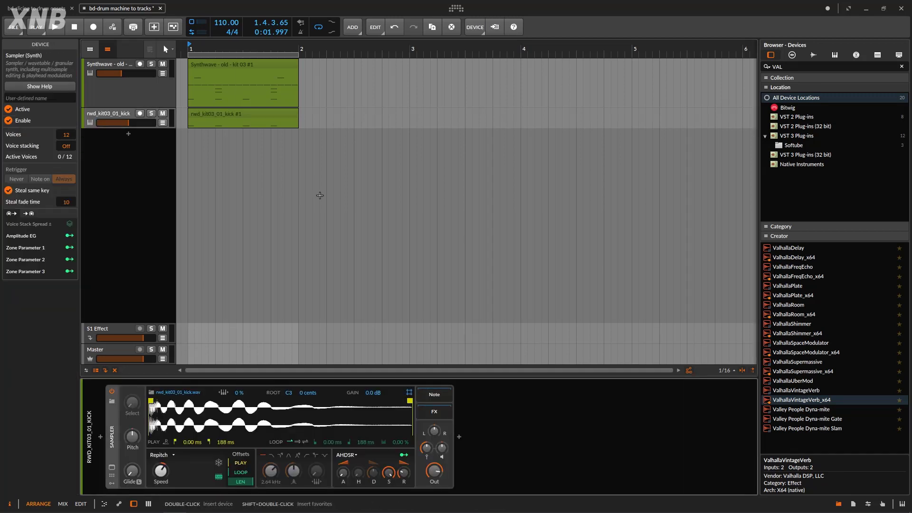
# Rename the new kick track to KICK
pyautogui.click(121, 112)
pyautogui.click(41, 56)
pyautogui.press('capslock')
pyautogui.write('KI')
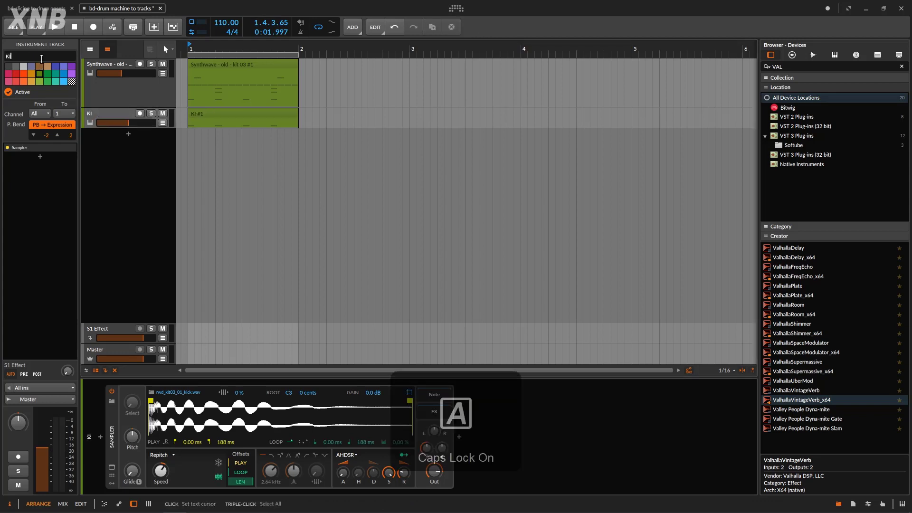
pyautogui.write('CK')
pyautogui.press('Return')
# Pull the CLAP pad from the Synthwave Drum Machine into a new rwd_kit03_04_claps track
pyautogui.click(138, 97)
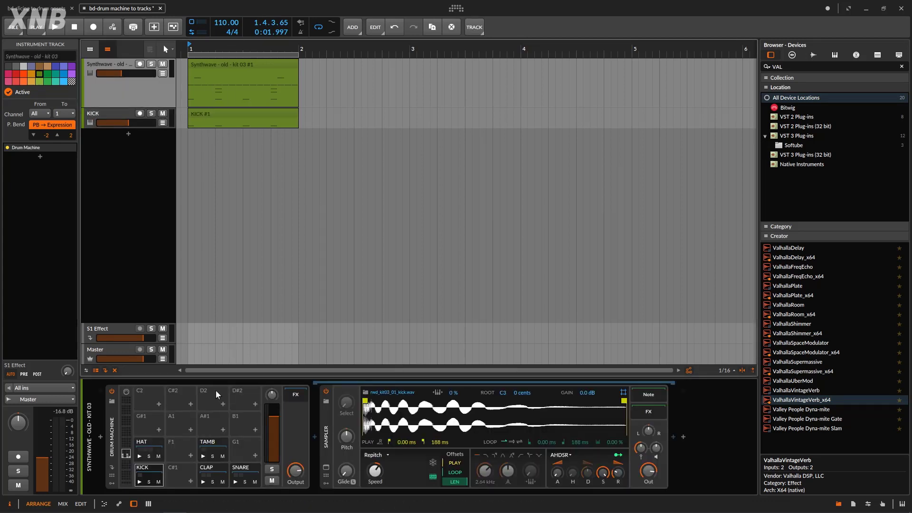
pyautogui.moveTo(204, 470); pyautogui.dragTo(113, 133)
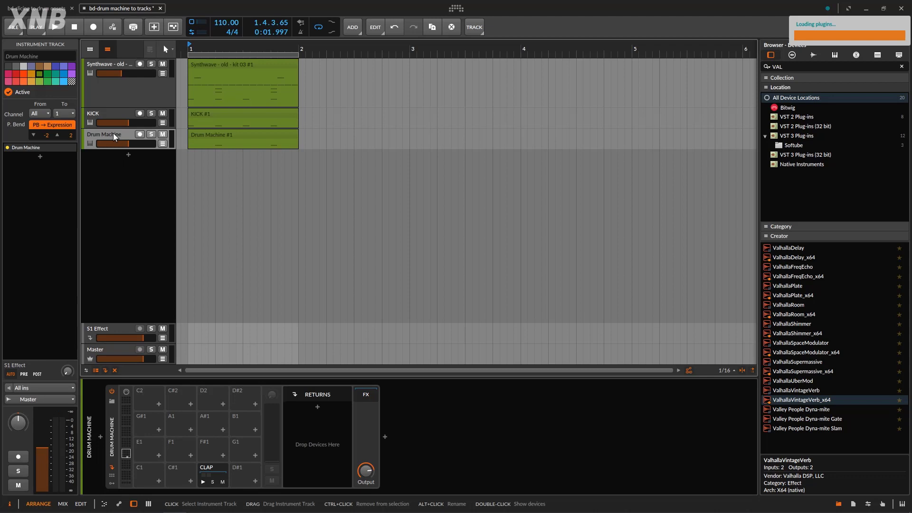
pyautogui.click(209, 472)
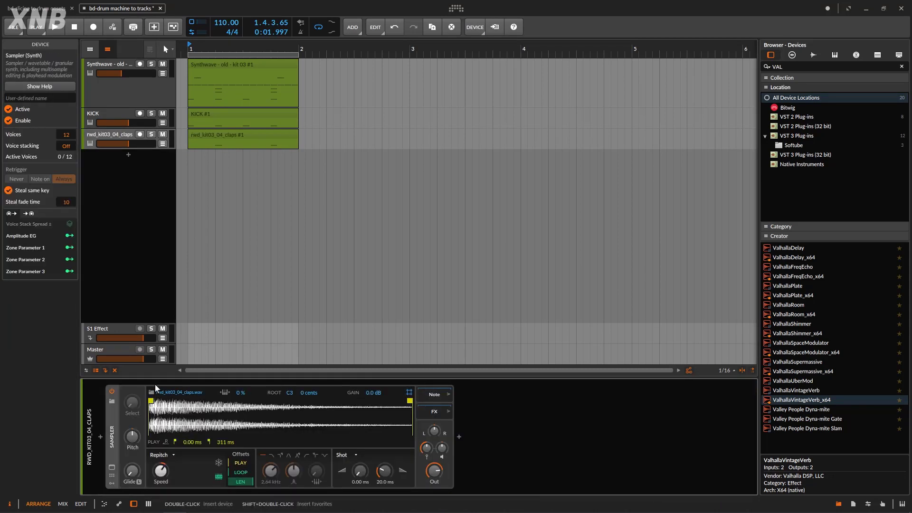
# Rename the rwd_kit03_04_claps track to Clap
pyautogui.click(116, 133)
pyautogui.click(37, 56)
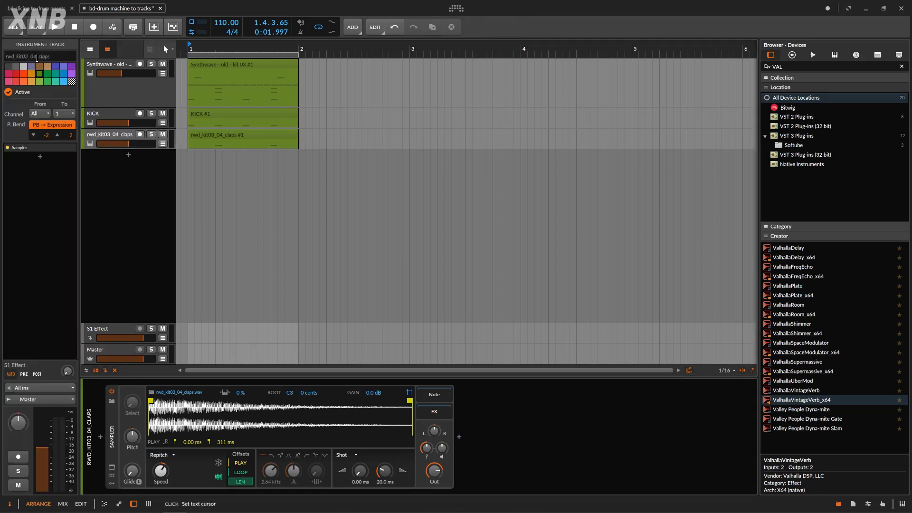
pyautogui.press('capslock')
pyautogui.write('c')
pyautogui.press('capslock')
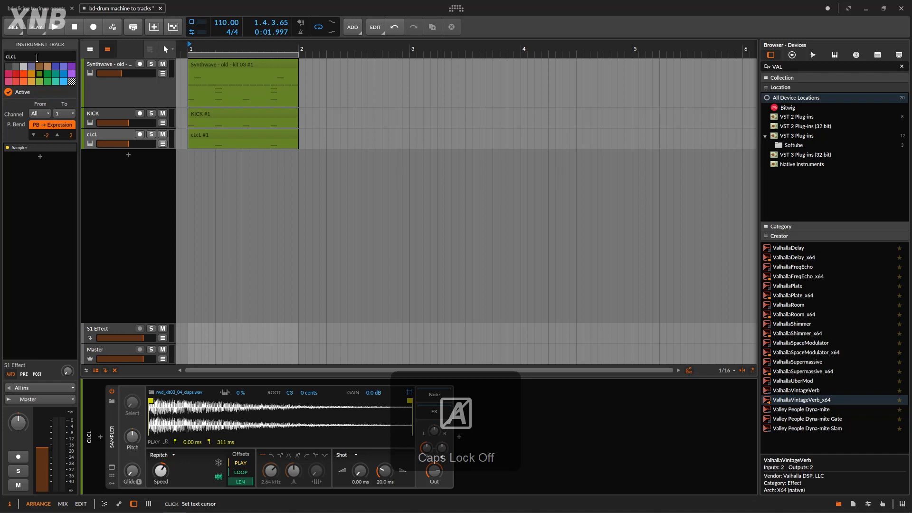
pyautogui.press('capslock')
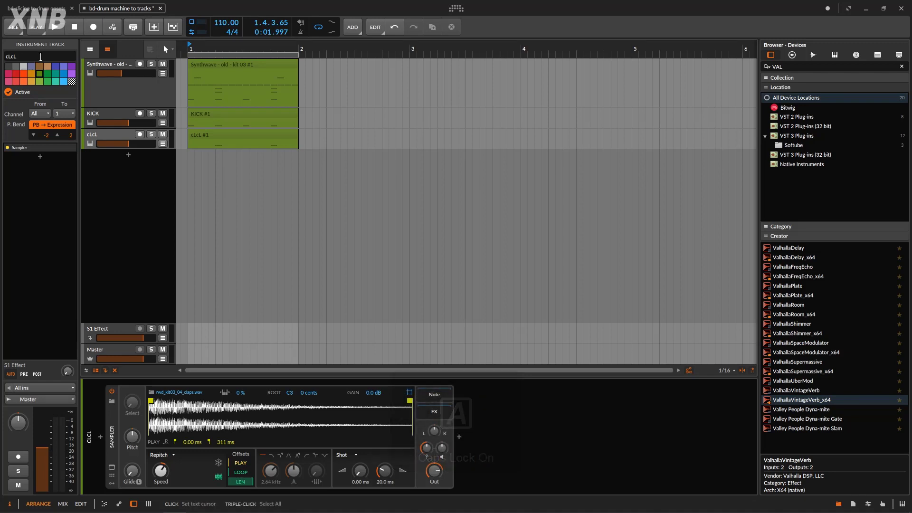
pyautogui.tripleClick(38, 56)
pyautogui.write('C')
pyautogui.press('capslock')
pyautogui.write('lap')
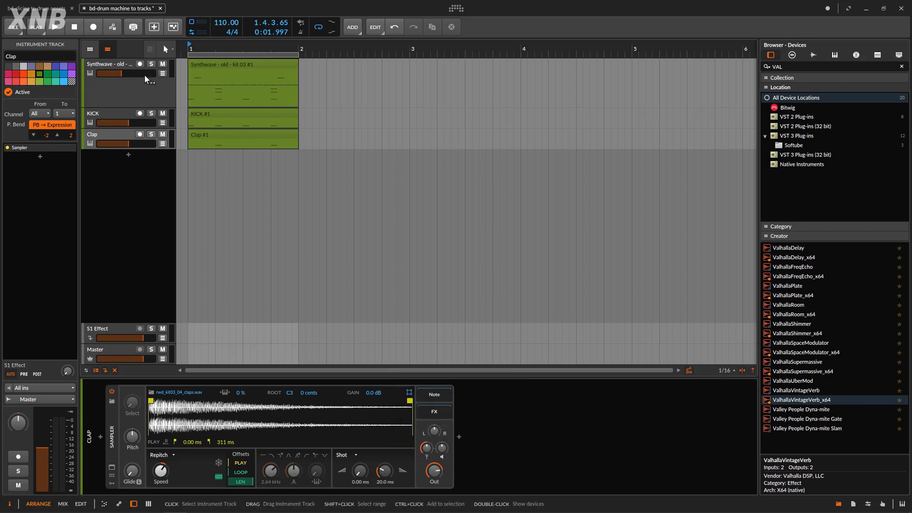
# Solo the KICK and Clap tracks and audition them together
pyautogui.click(151, 114)
pyautogui.click(151, 136)
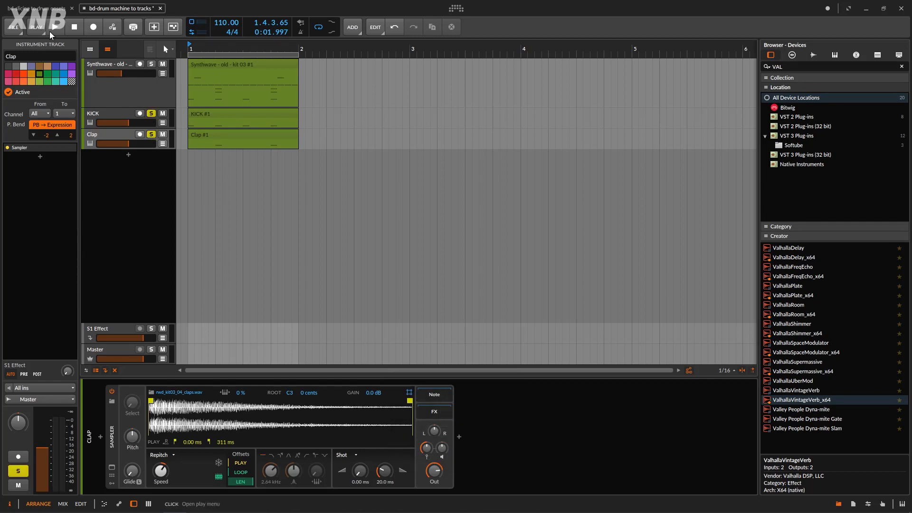
pyautogui.click(53, 27)
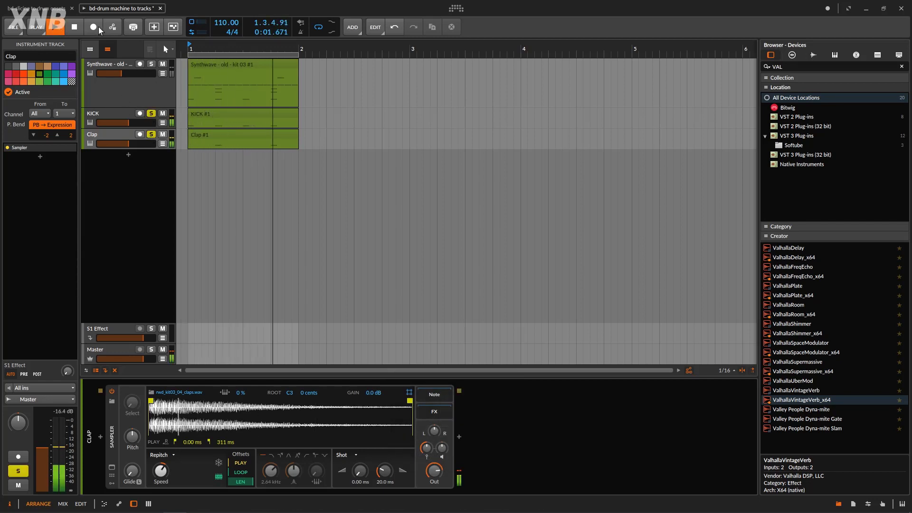
pyautogui.click(74, 27)
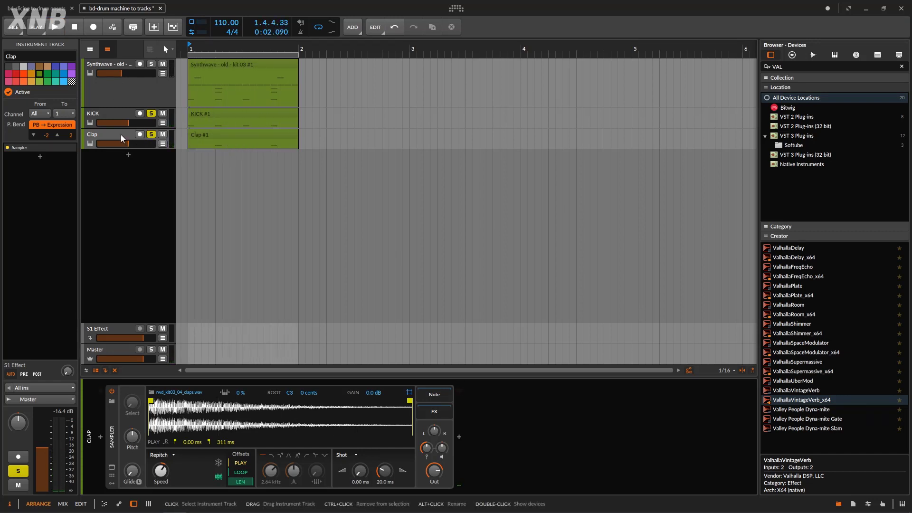
# Delete both the KICK and Clap tracks
pyautogui.click(109, 113)
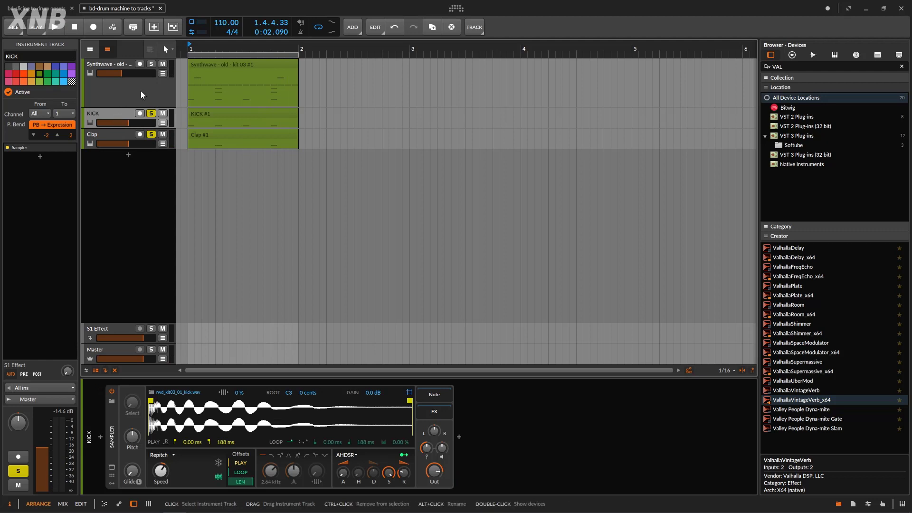
pyautogui.keyDown('ctrl'); pyautogui.click(127, 135); pyautogui.keyUp('ctrl')
pyautogui.press('Delete')
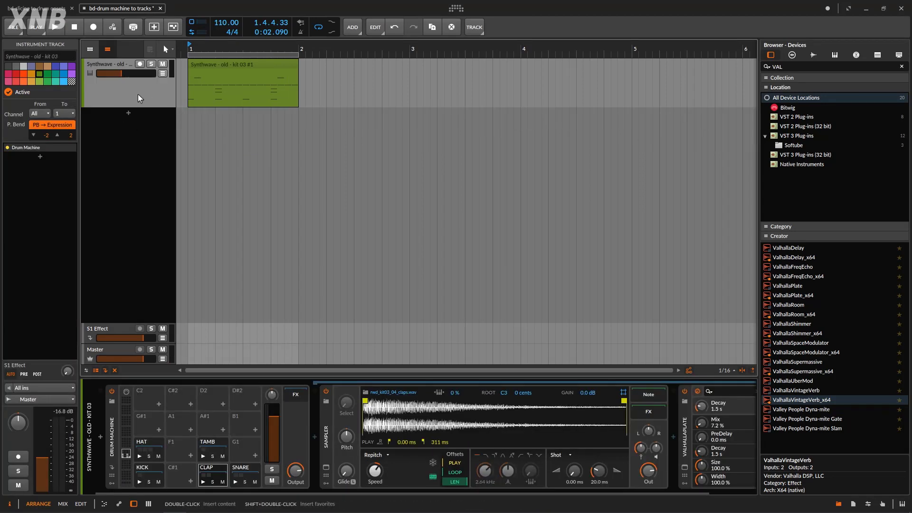
# Deactivate the Synthwave track, enlarge its row slightly, then reactivate it
pyautogui.rightClick(118, 92)
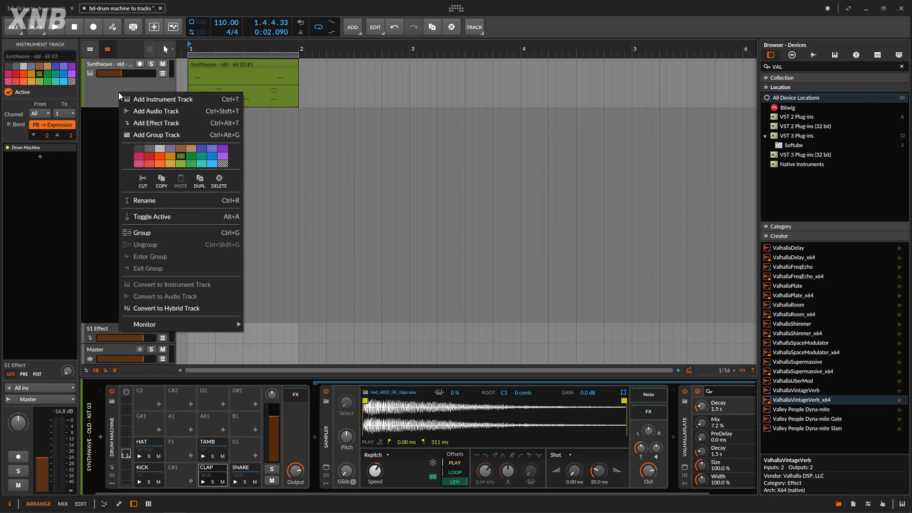
pyautogui.click(156, 216)
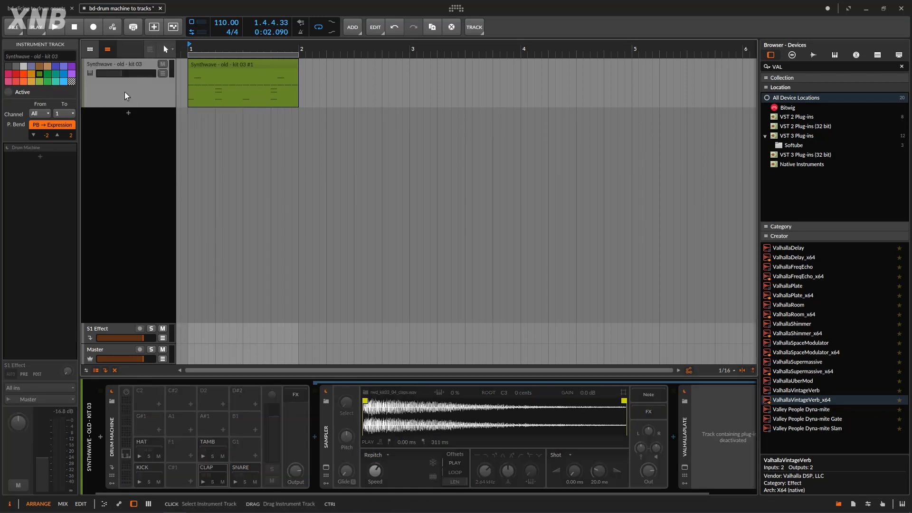
pyautogui.moveTo(147, 108)
pyautogui.mouseDown()
pyautogui.moveTo(147, 78)
pyautogui.moveTo(147, 117)
pyautogui.mouseUp()
pyautogui.rightClick(146, 108)
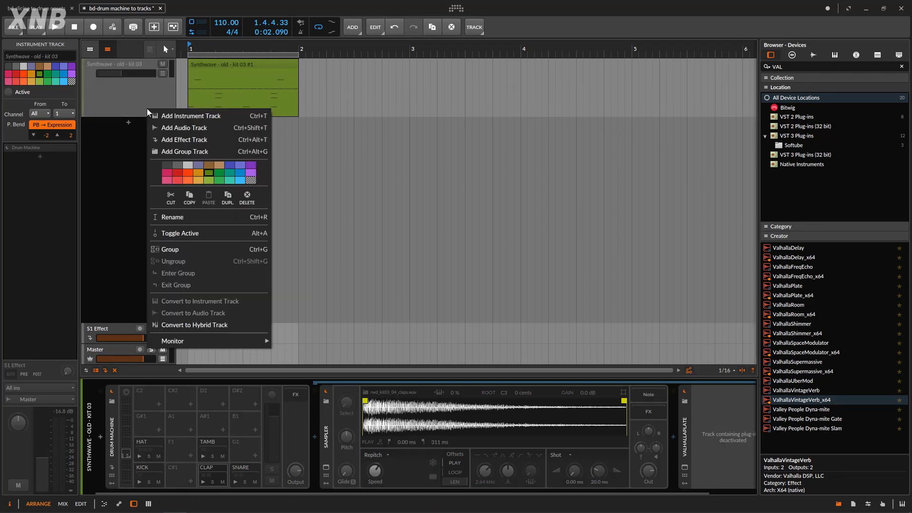
pyautogui.click(211, 228)
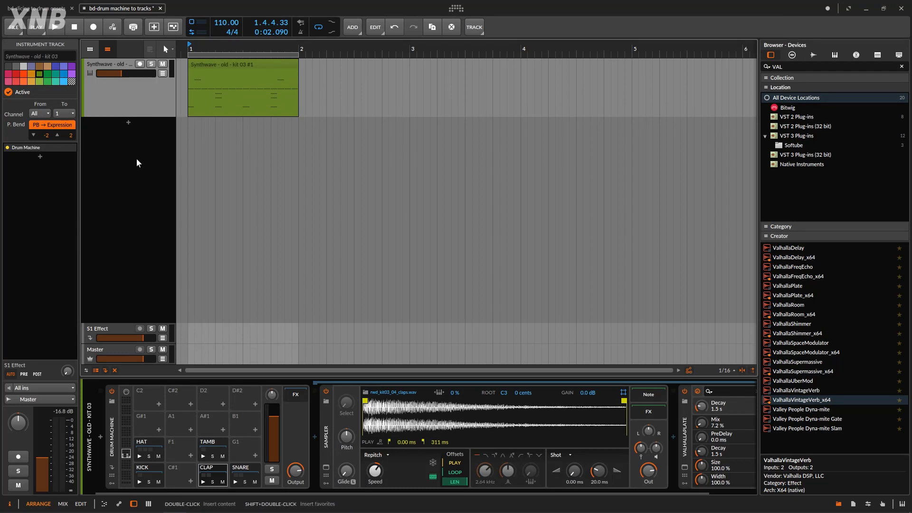
# Add a new audio track, Audio 2, to the arrangement
pyautogui.rightClick(118, 143)
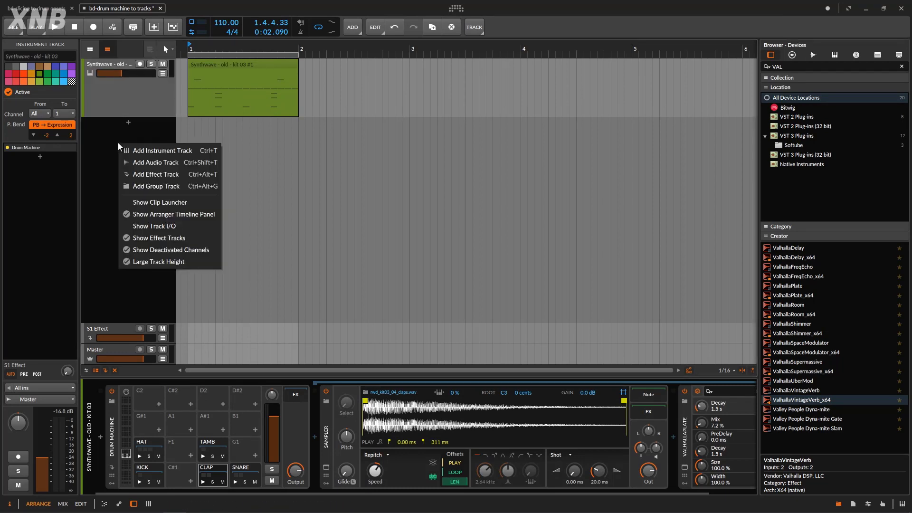
pyautogui.click(161, 161)
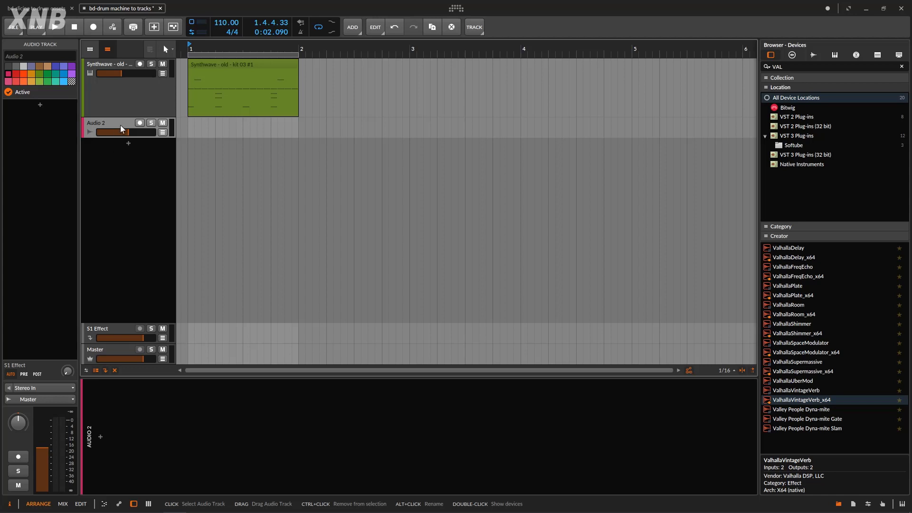
pyautogui.click(148, 101)
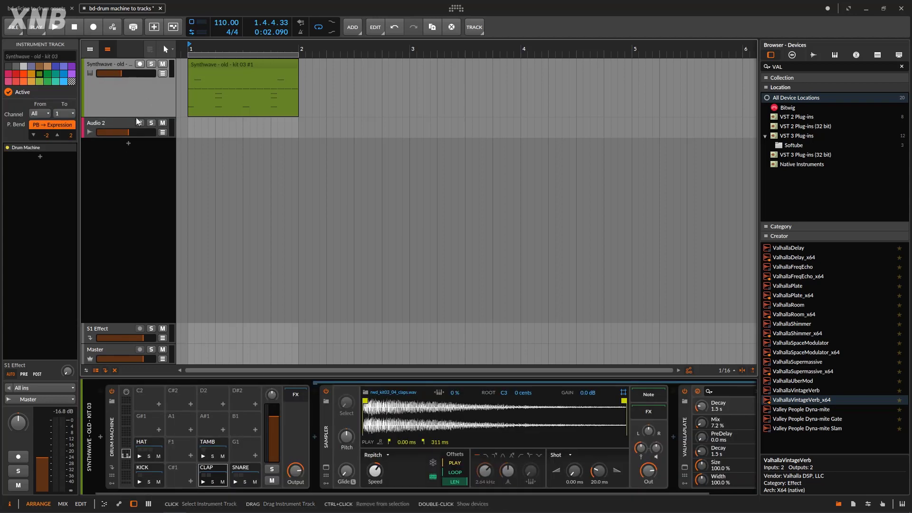
pyautogui.click(122, 124)
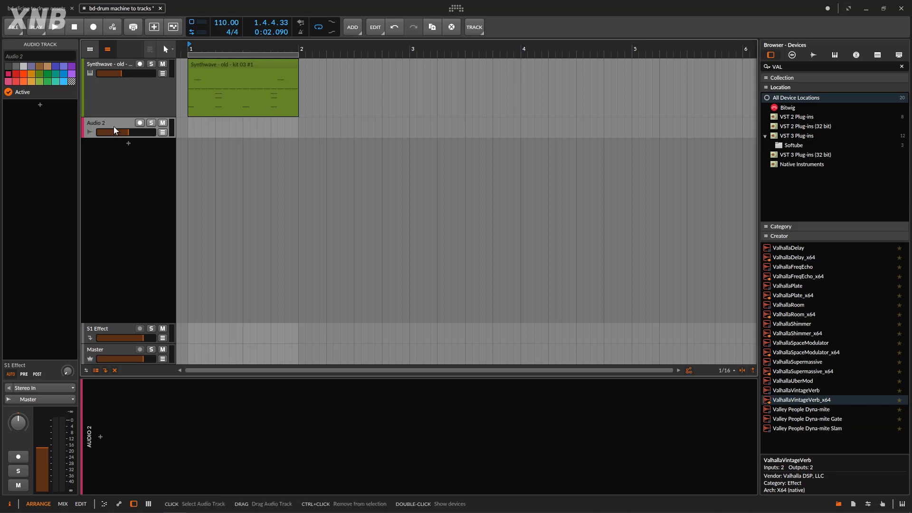
# Set Audio 2's input to the Synthwave Drum Machine's KICK (PRE) chain
pyautogui.click(38, 386)
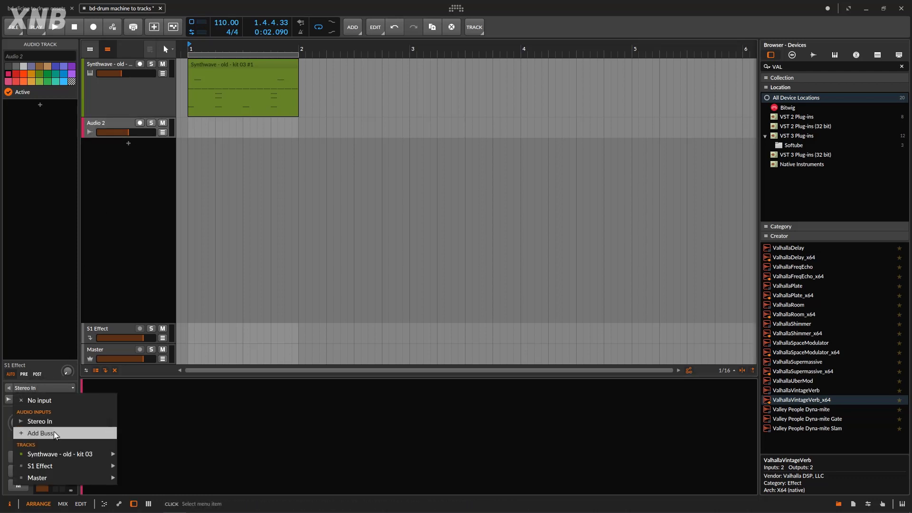
pyautogui.moveTo(92, 455)
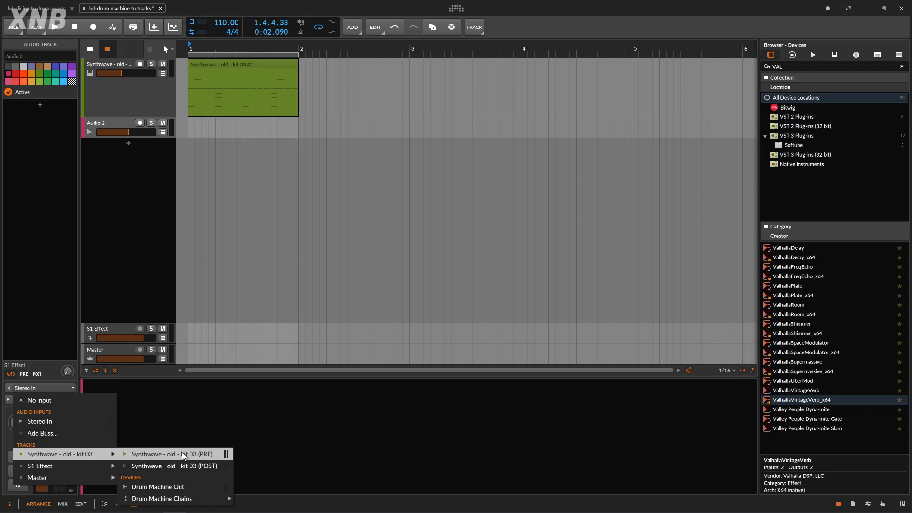
pyautogui.moveTo(179, 502)
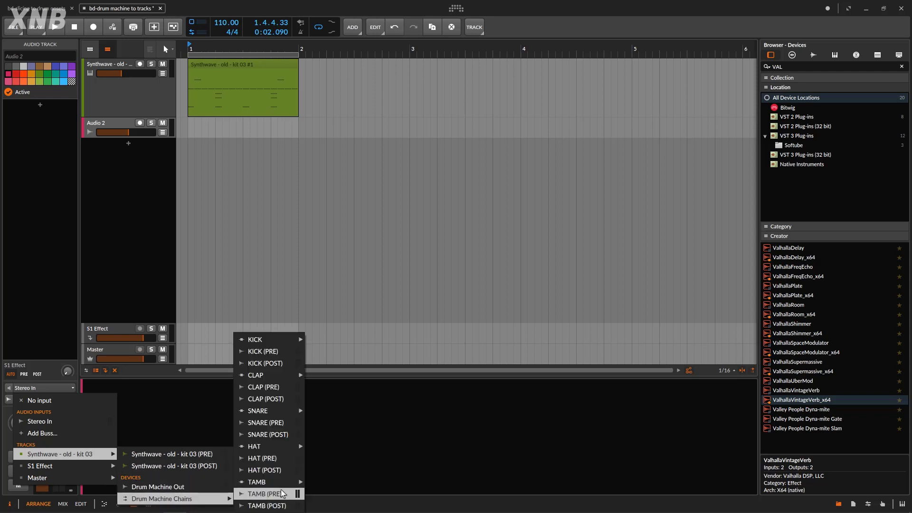
pyautogui.moveTo(284, 342)
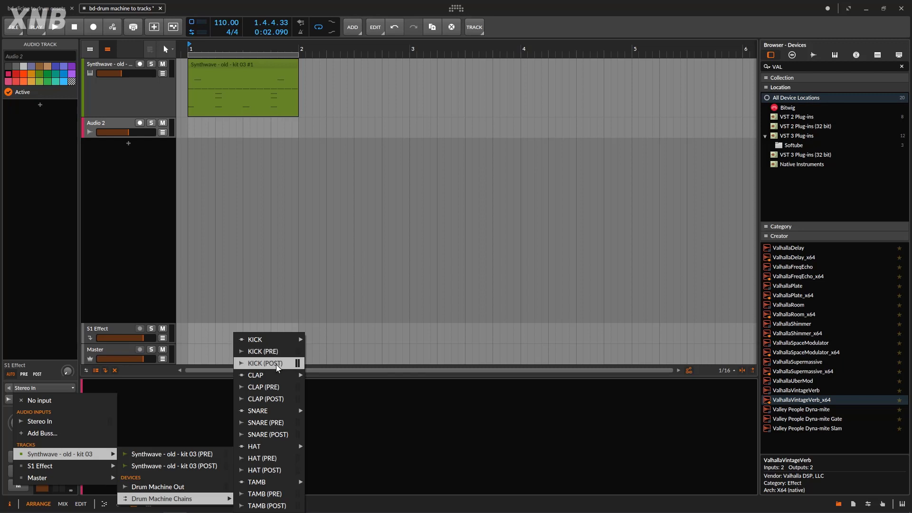
pyautogui.click(127, 73)
pyautogui.moveTo(126, 72); pyautogui.dragTo(132, 72)
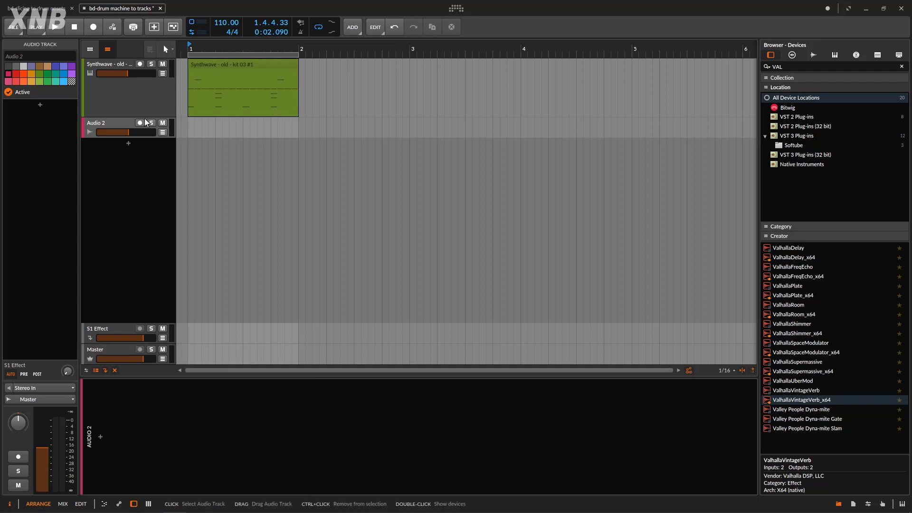
pyautogui.keyDown('ctrl'); pyautogui.click(117, 126); pyautogui.keyUp('ctrl')
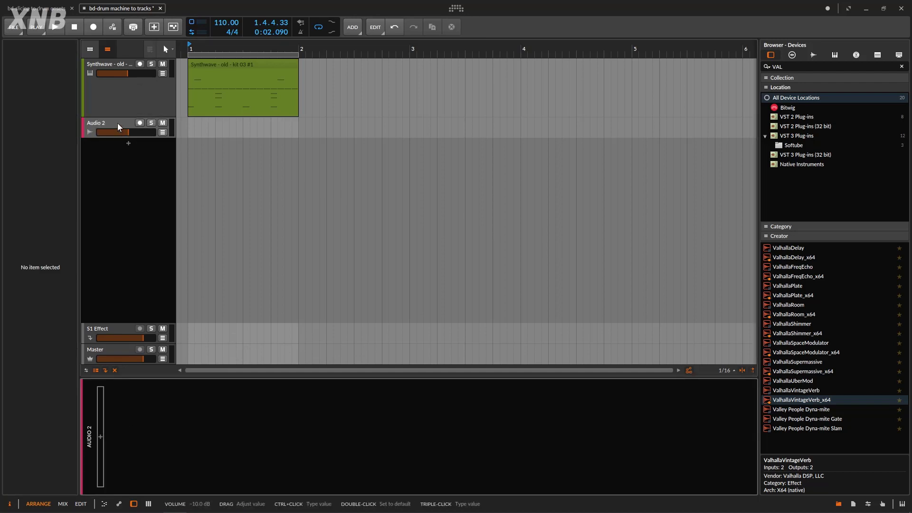
pyautogui.click(118, 124)
pyautogui.click(62, 386)
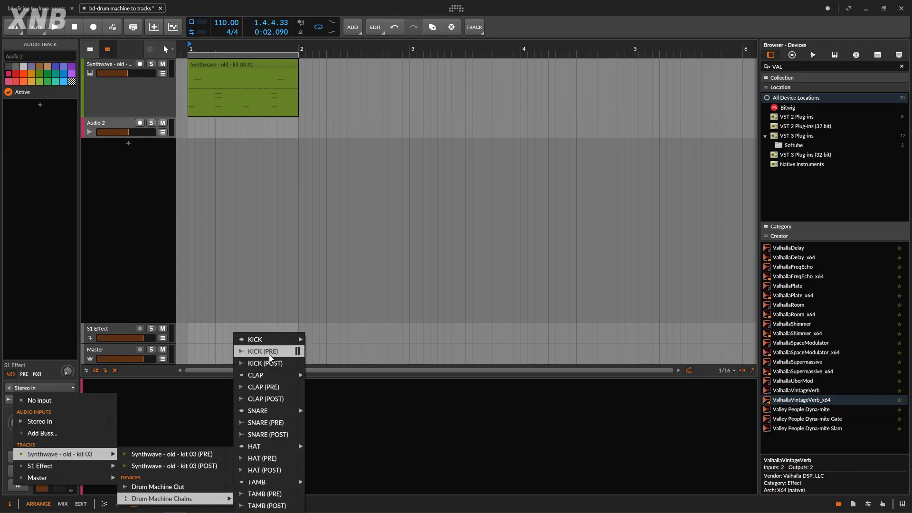
pyautogui.click(269, 354)
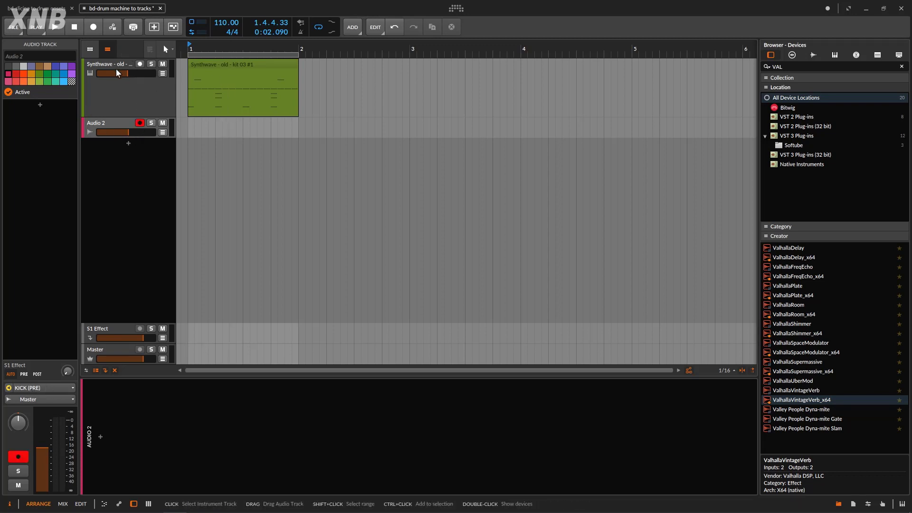
# Record a bar of kick hits into Audio 2, mute Synthwave, and play the clip back
pyautogui.click(93, 24)
pyautogui.press('space')
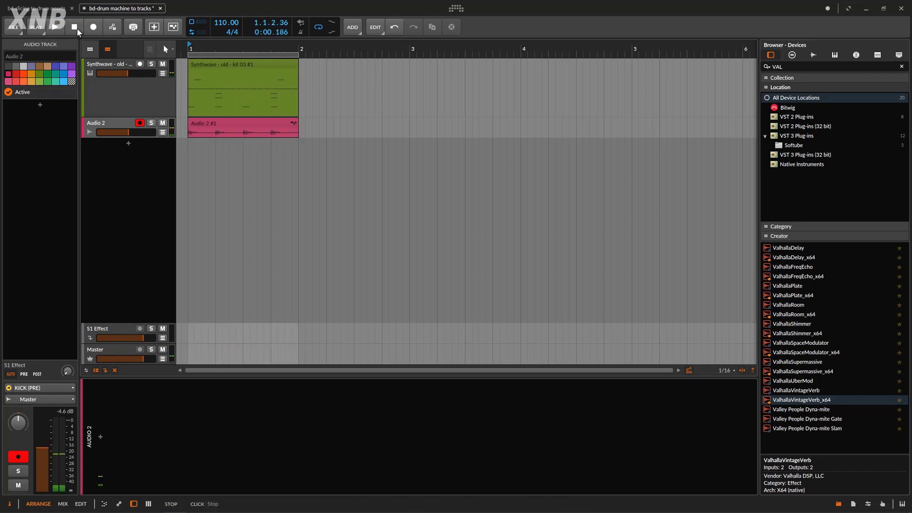
pyautogui.press('space')
pyautogui.click(163, 64)
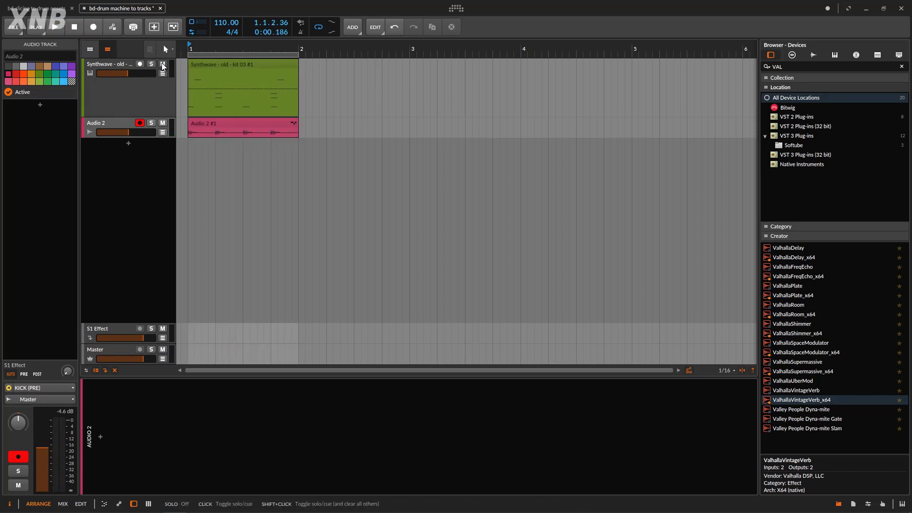
pyautogui.press('space')
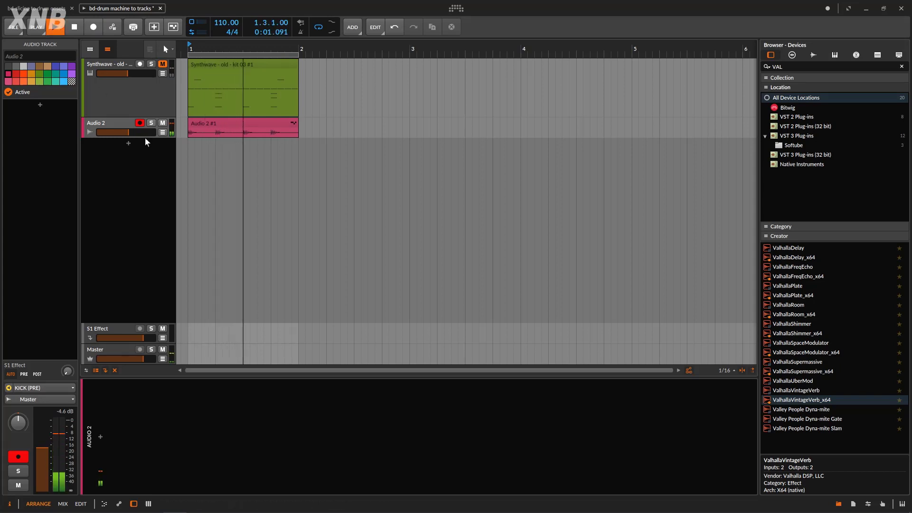
pyautogui.moveTo(144, 138); pyautogui.dragTo(144, 165)
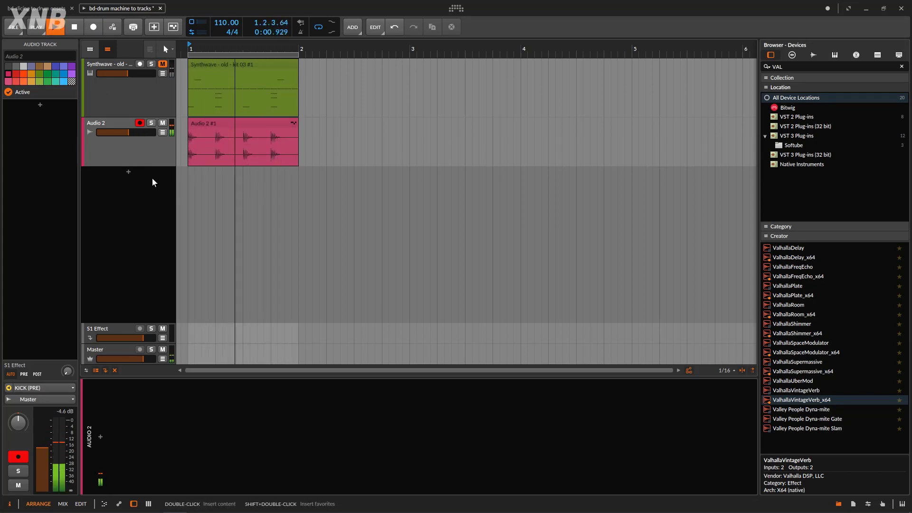
pyautogui.doubleClick(243, 126)
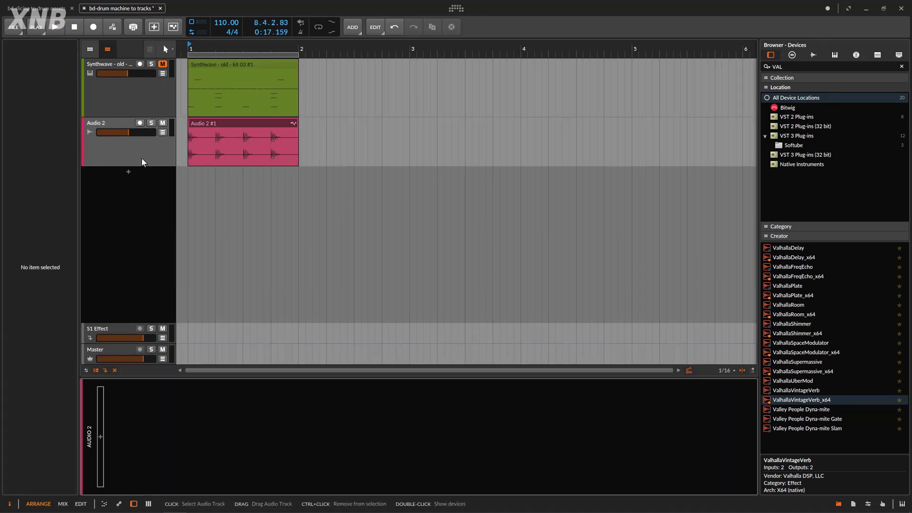
# Rename the Audio 2 track to 'kICK' in the inspector
pyautogui.click(105, 124)
pyautogui.click(34, 57)
pyautogui.press('capslock')
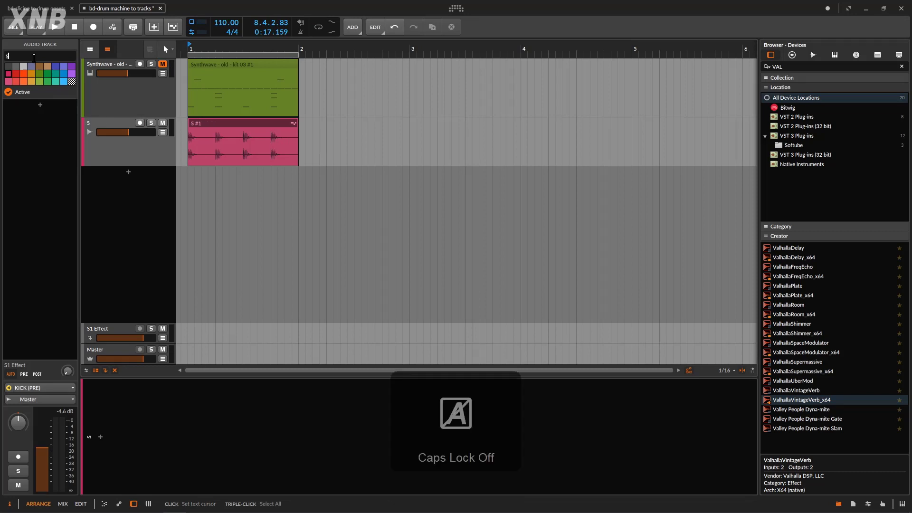
pyautogui.write('S')
pyautogui.press('BackSpace')
pyautogui.write('kICK')
pyautogui.click(155, 175)
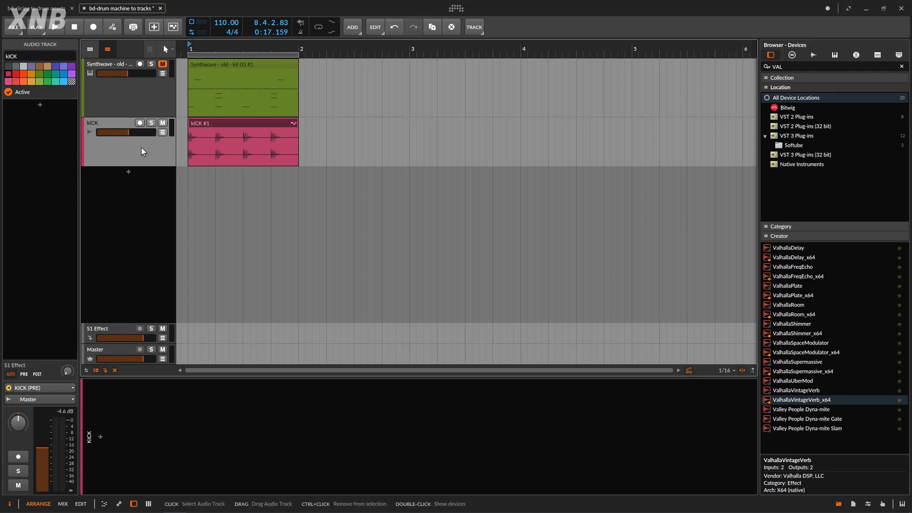
# Delete the kICK audio track holding the recorded kick
pyautogui.click(119, 115)
pyautogui.click(115, 145)
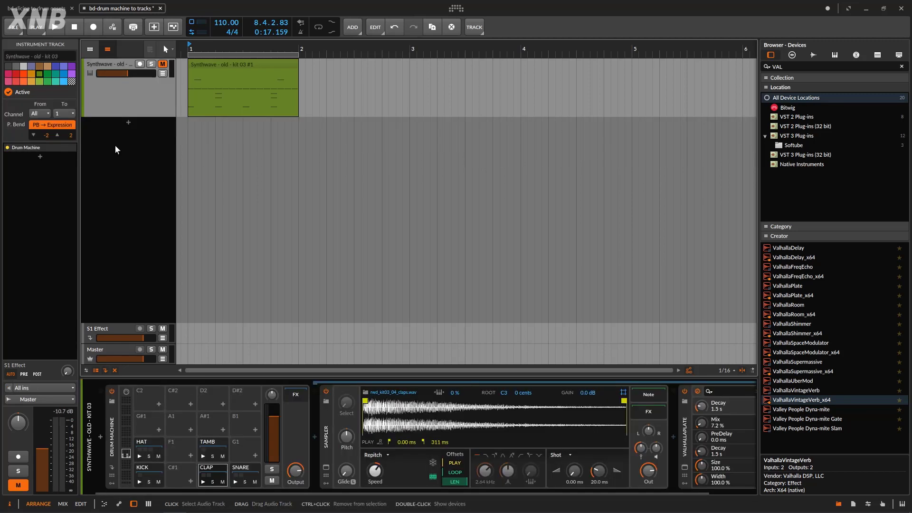
pyautogui.press('Delete')
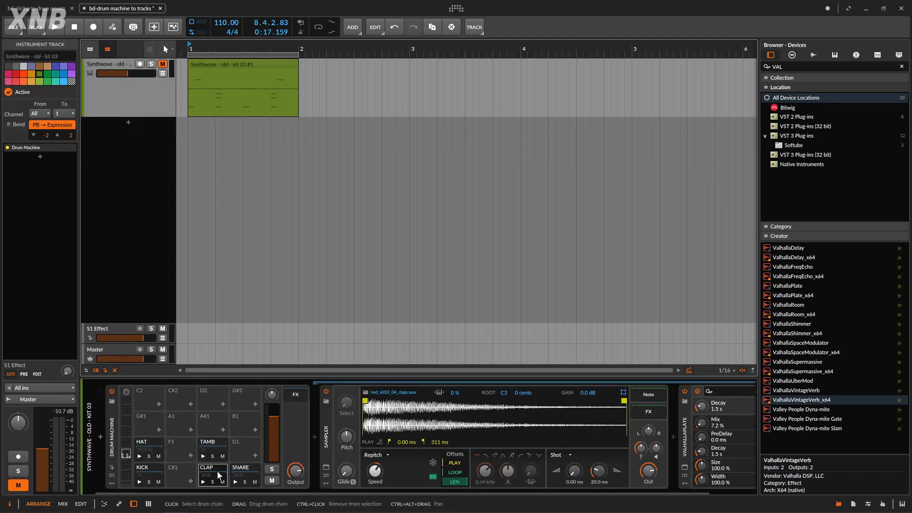
# Extract the KICK pad to its own Sampler track, then delete that rwd_kit03_01_kick track
pyautogui.moveTo(132, 472); pyautogui.dragTo(129, 181)
pyautogui.click(145, 471)
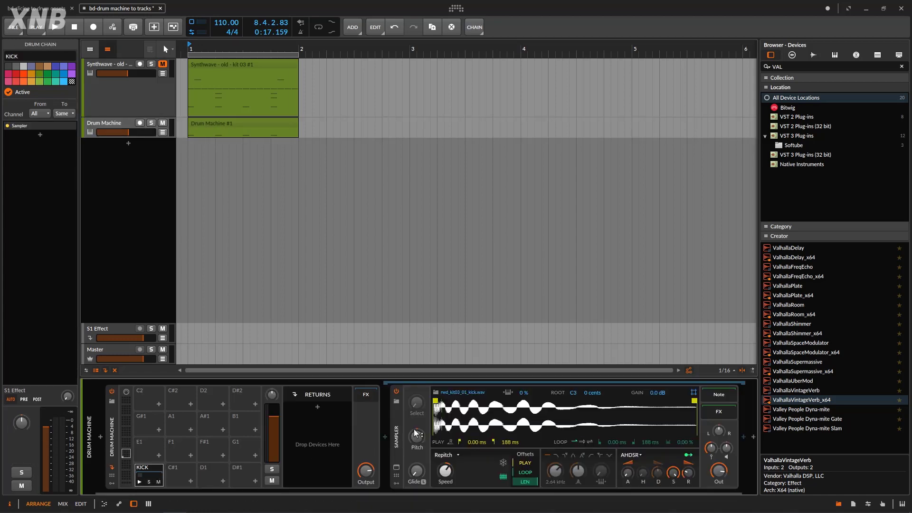
pyautogui.moveTo(93, 434); pyautogui.dragTo(98, 435)
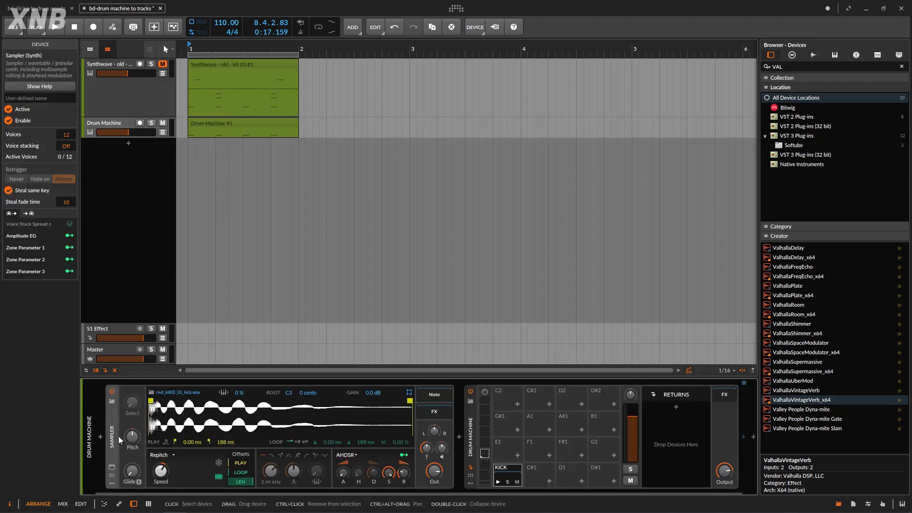
pyautogui.click(471, 413)
pyautogui.press('Delete')
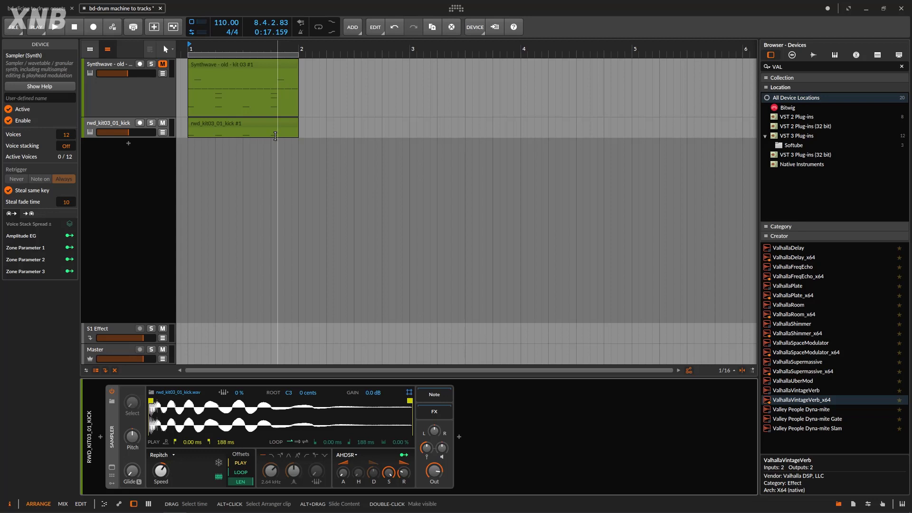
pyautogui.moveTo(138, 137); pyautogui.dragTo(139, 147)
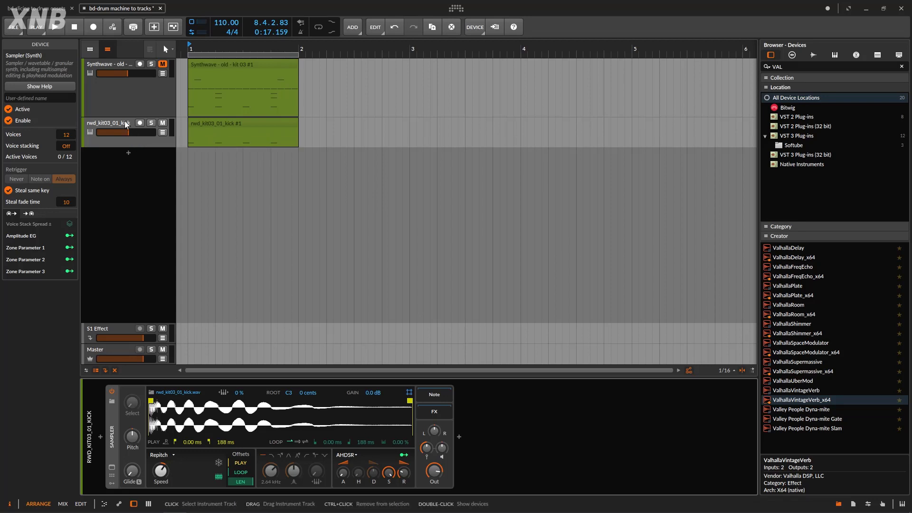
pyautogui.press('Delete')
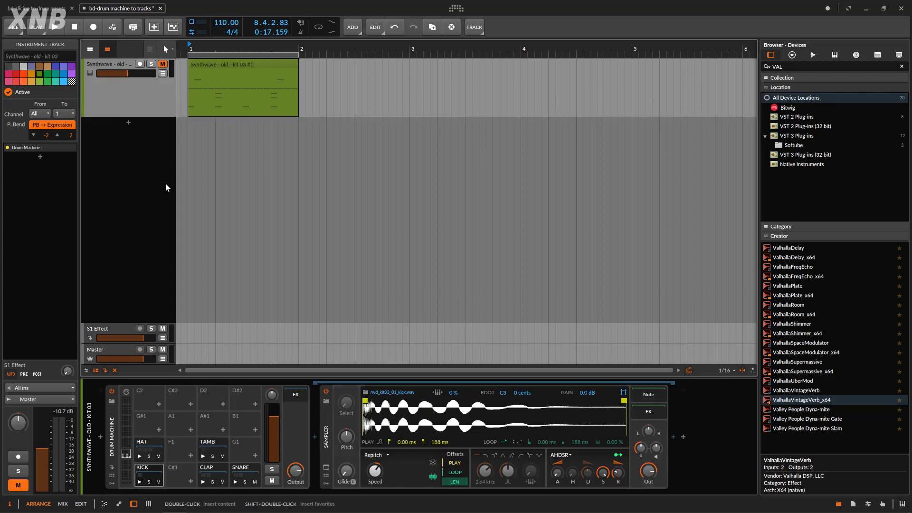